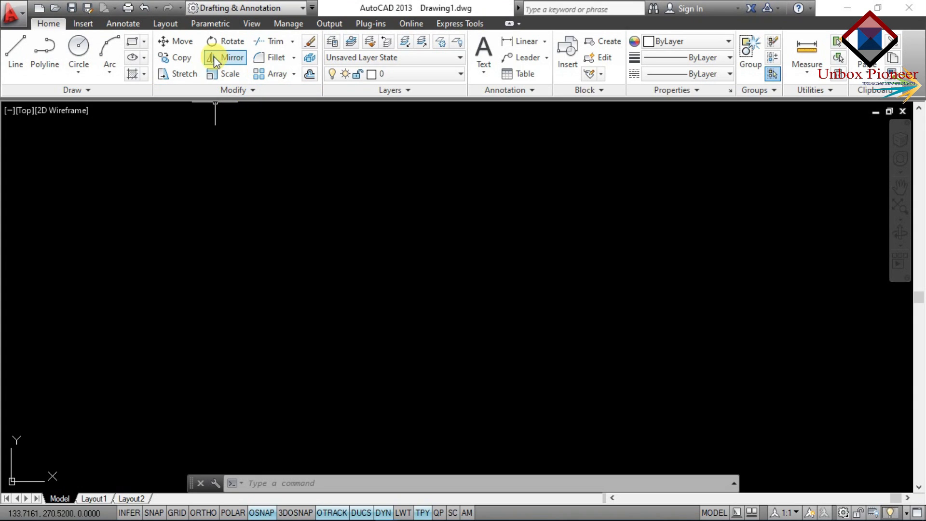
Draw a circle in the empty drawing with a freely picked centre and radius
{"action": "left_click", "coordinate": [191, 57]}
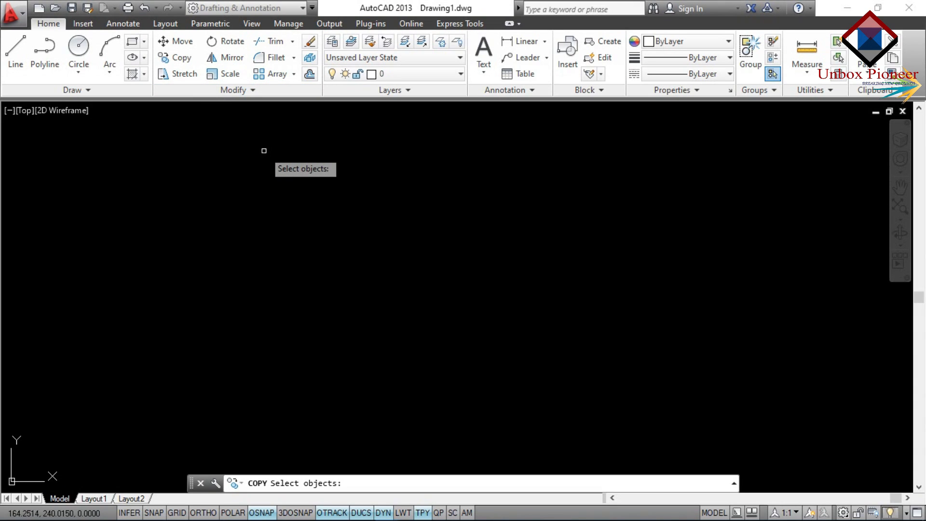
{"action": "key", "text": "Escape"}
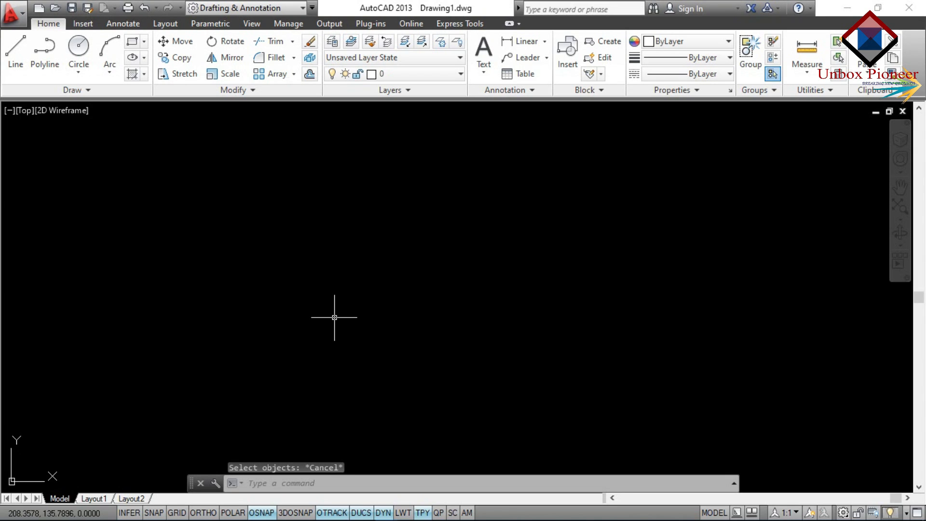
{"action": "type", "text": "c"}
{"action": "key", "text": "Return"}
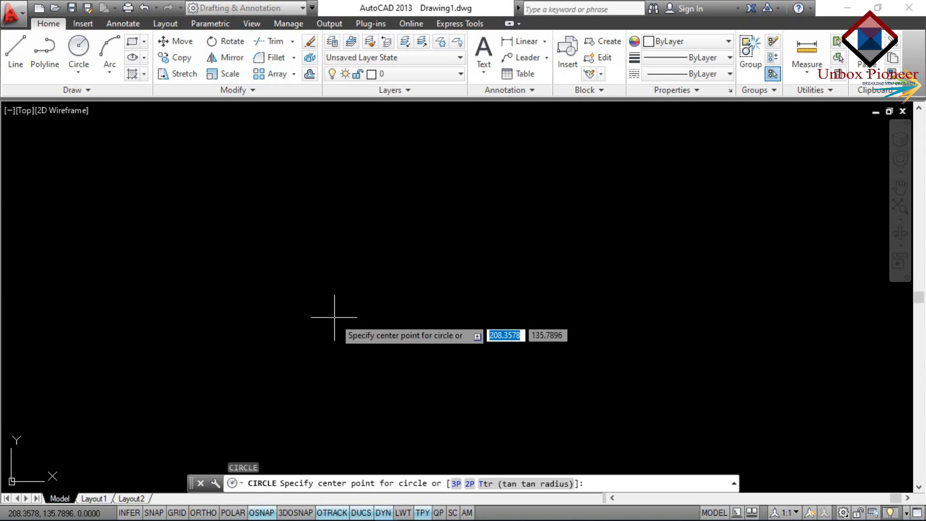
{"action": "left_click", "coordinate": [289, 292]}
{"action": "left_click", "coordinate": [360, 314]}
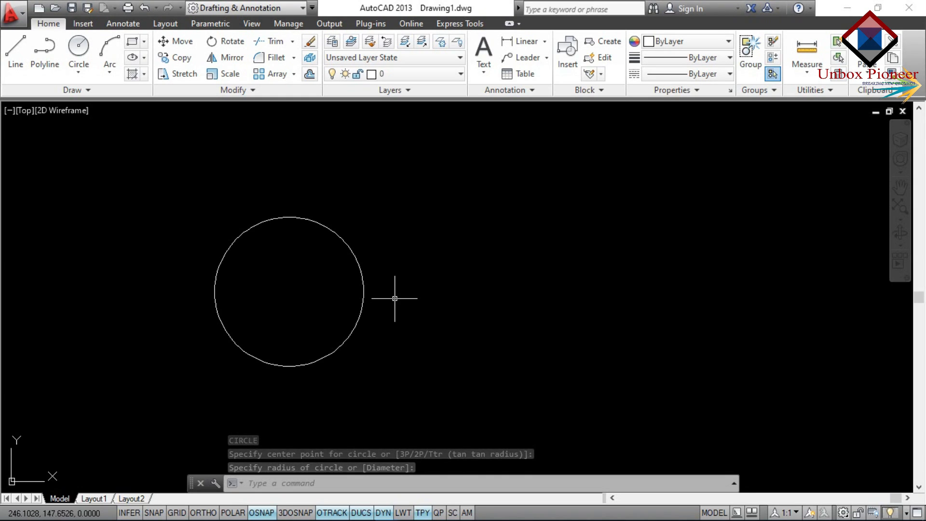
Copy the circle 50 units horizontally to the right, using its right quadrant as the base point
{"action": "type", "text": "co"}
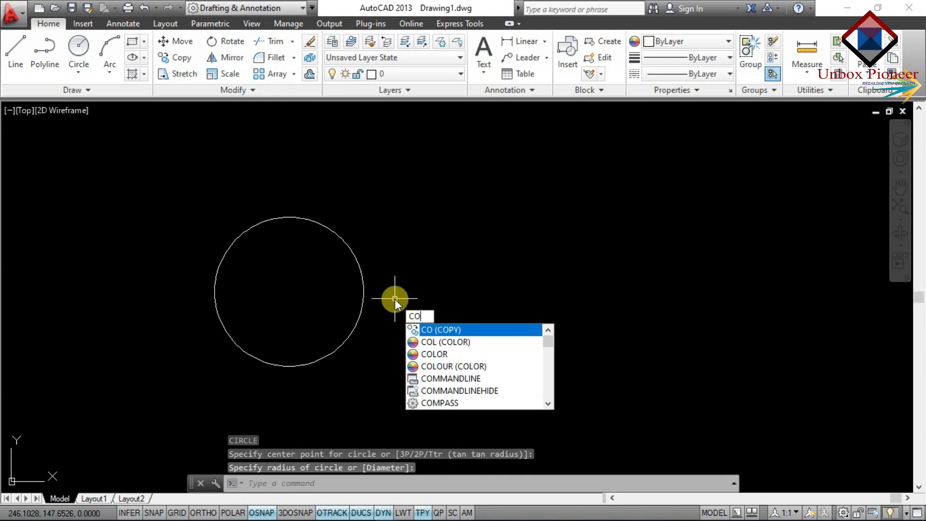
{"action": "key", "text": "Return"}
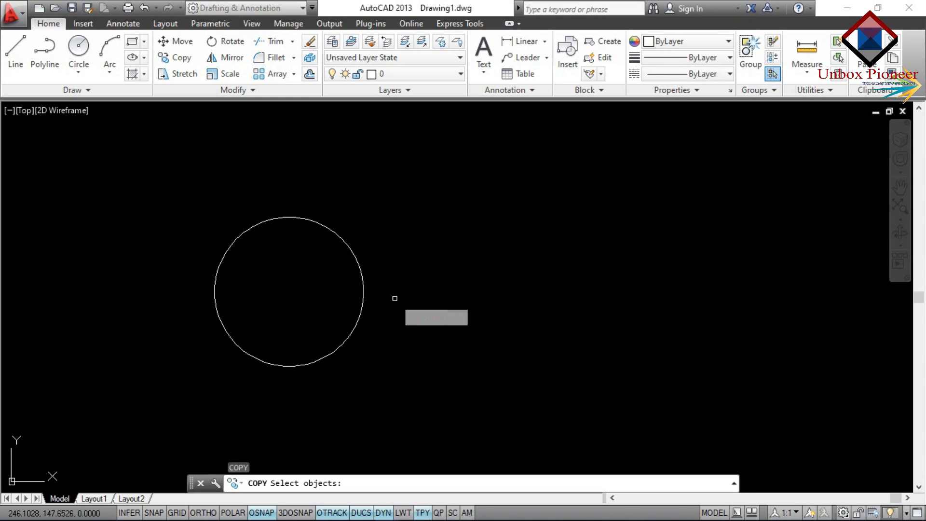
{"action": "left_click", "coordinate": [362, 301]}
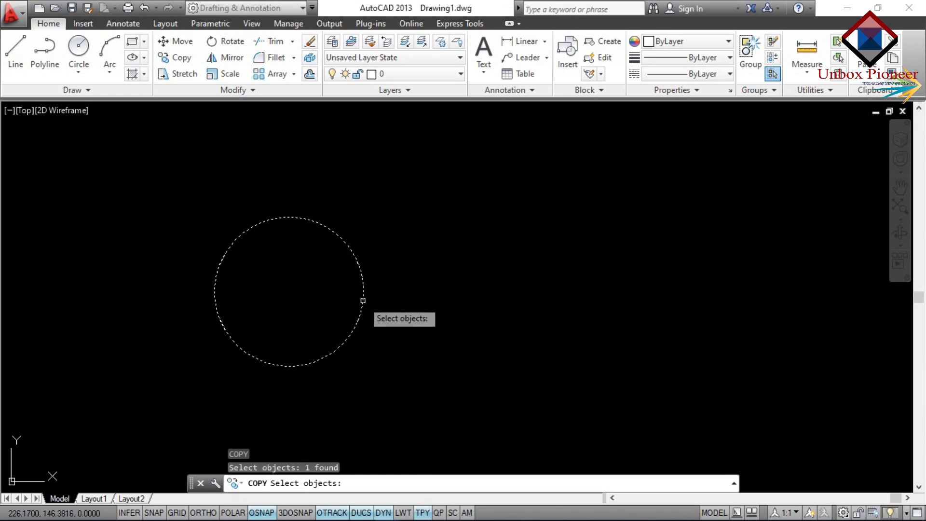
{"action": "key", "text": "Return"}
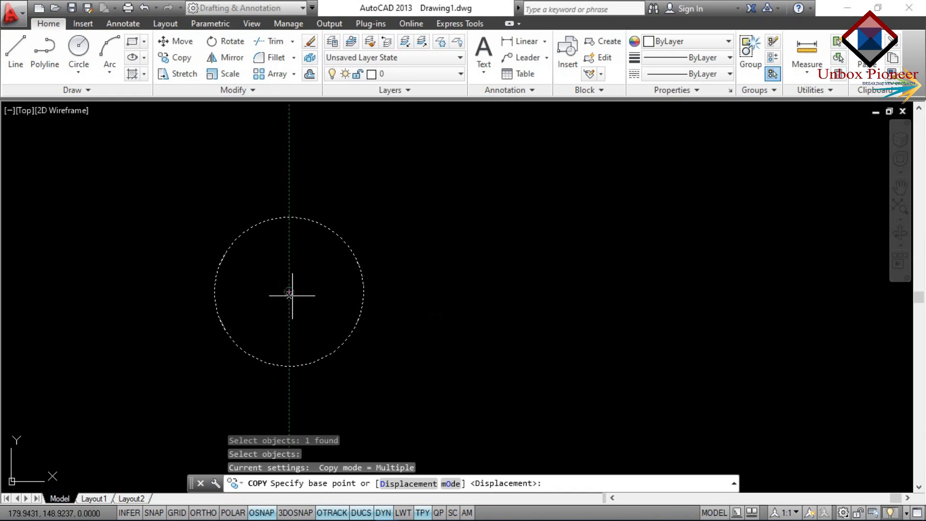
{"action": "left_click", "coordinate": [364, 291]}
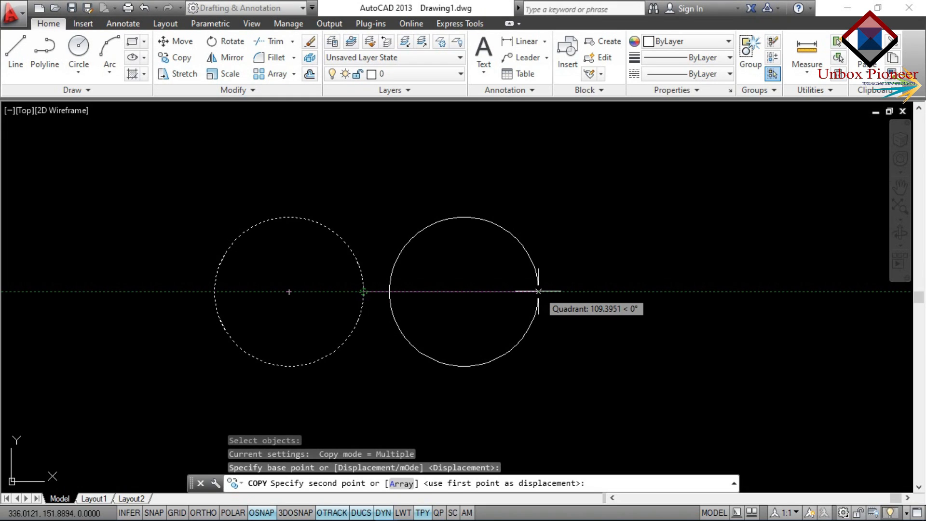
{"action": "type", "text": "60"}
{"action": "key", "text": "Return"}
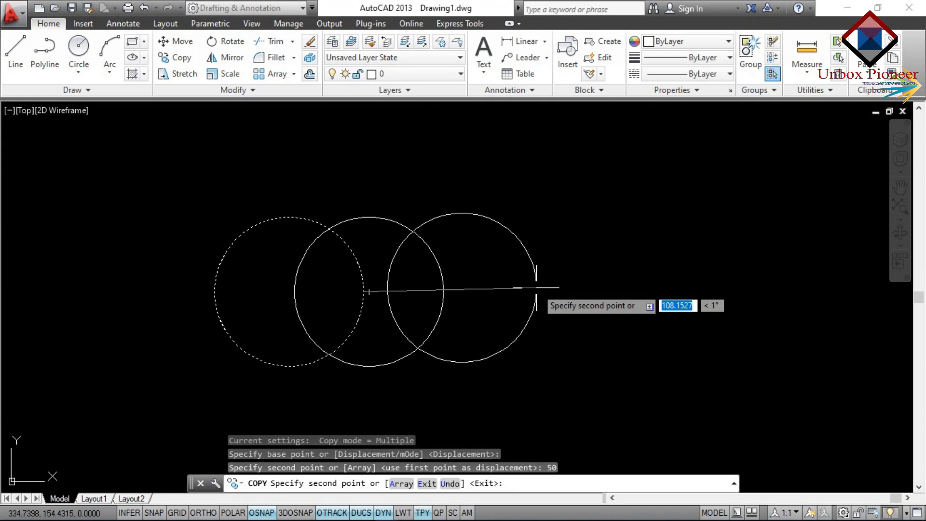
{"action": "key", "text": "Escape"}
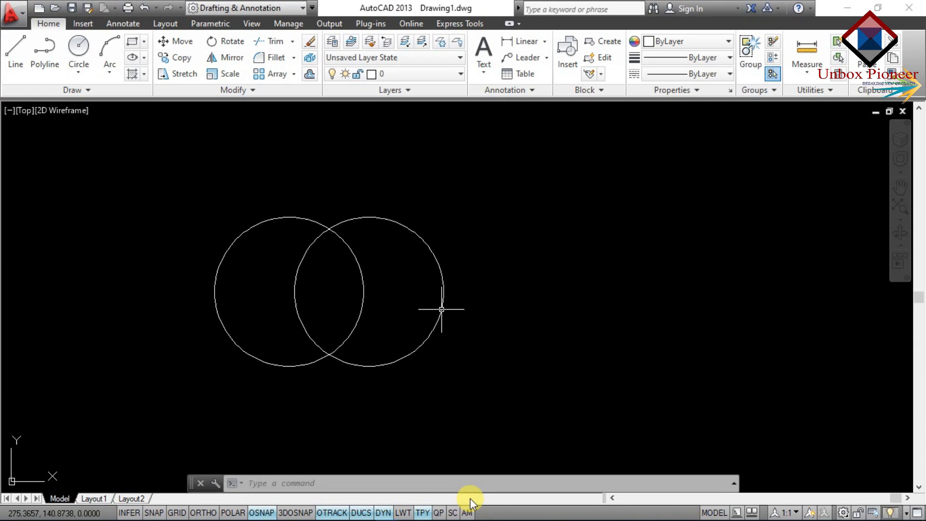
Copy the right-hand circle with the copy mode set to Single, placing the duplicate clear of it on the right
{"action": "type", "text": "co"}
{"action": "key", "text": "Return"}
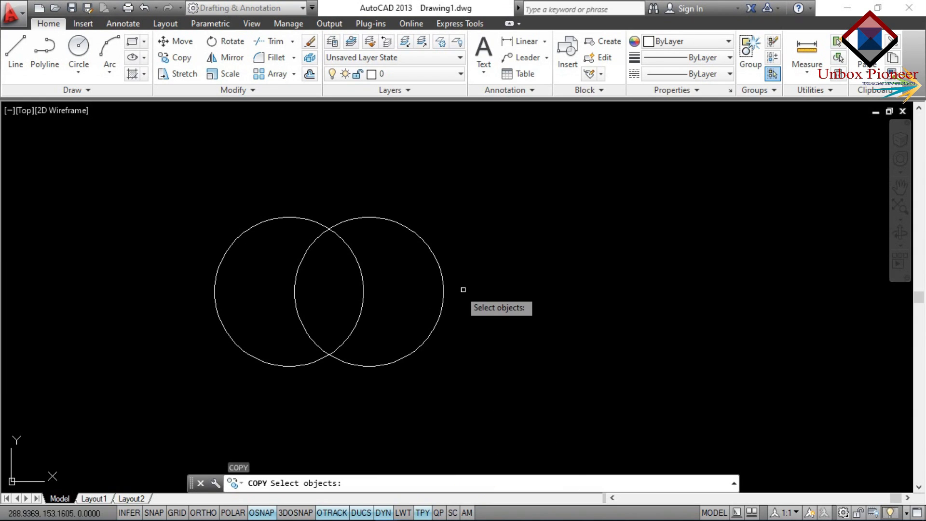
{"action": "left_click", "coordinate": [444, 293]}
{"action": "key", "text": "Return"}
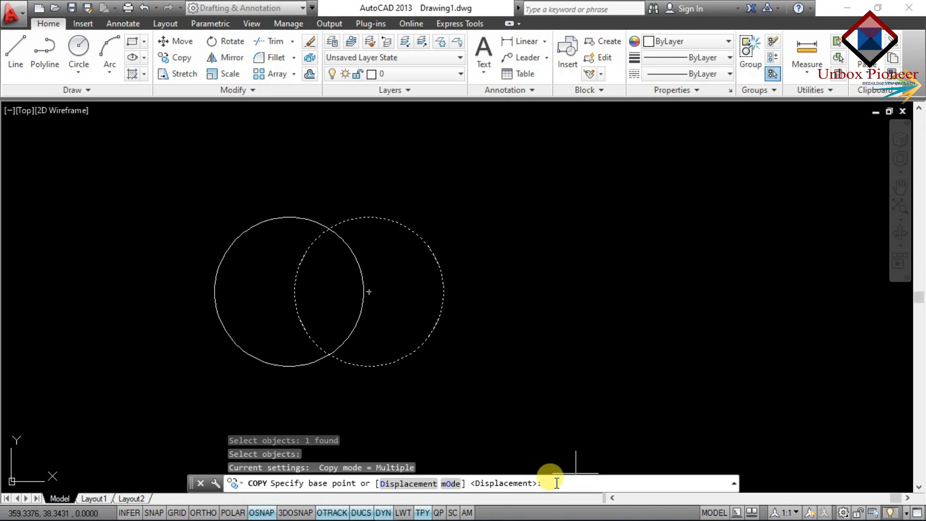
{"action": "type", "text": "o"}
{"action": "key", "text": "Return"}
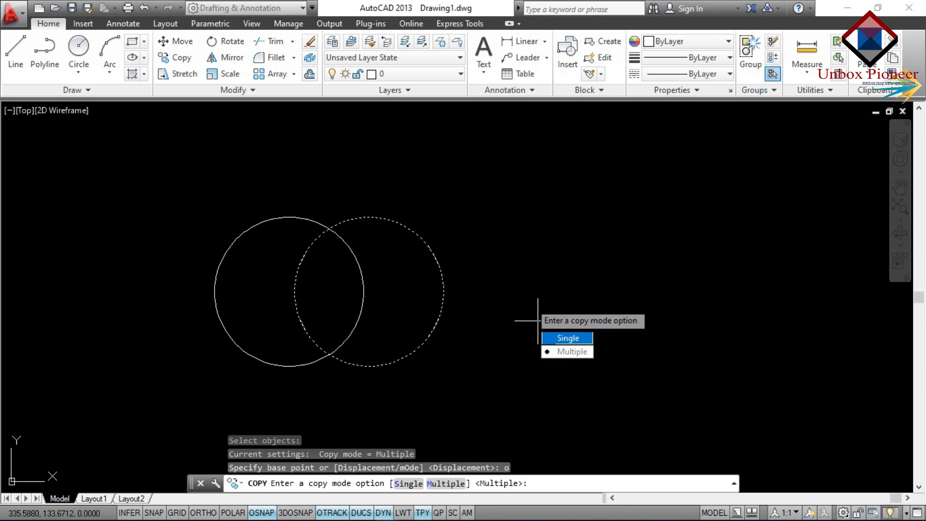
{"action": "left_click", "coordinate": [568, 338]}
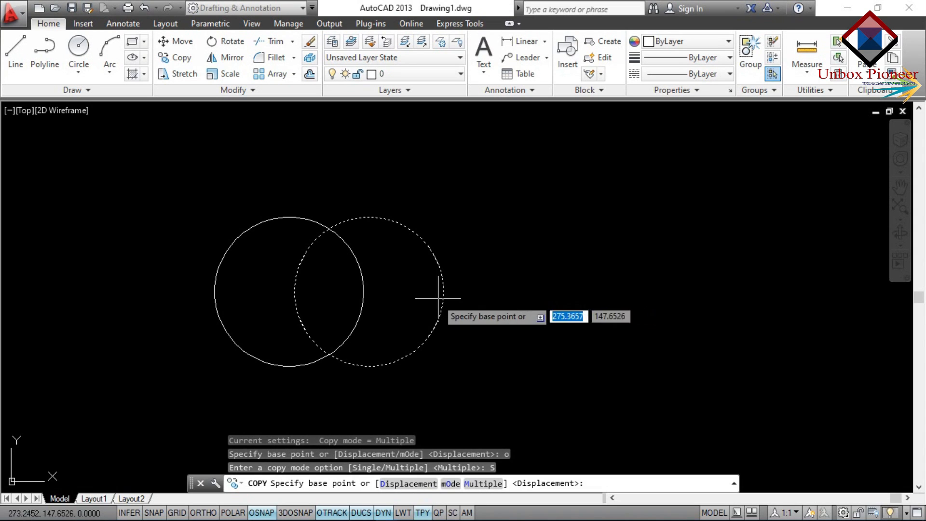
{"action": "left_click", "coordinate": [369, 292]}
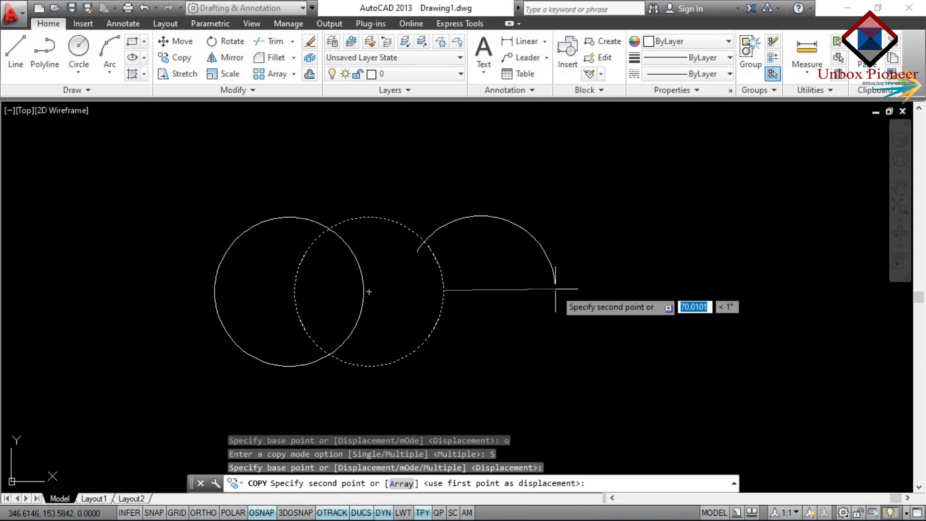
{"action": "left_click", "coordinate": [618, 290]}
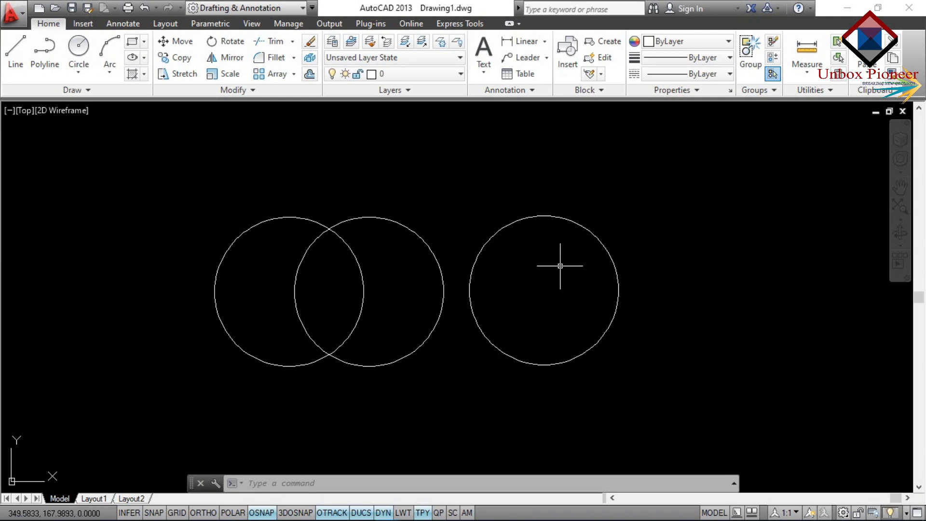
Copy the rightmost circle from its right quadrant in Multiple mode, placing one copy to its right, one above right and one above left
{"action": "type", "text": "co"}
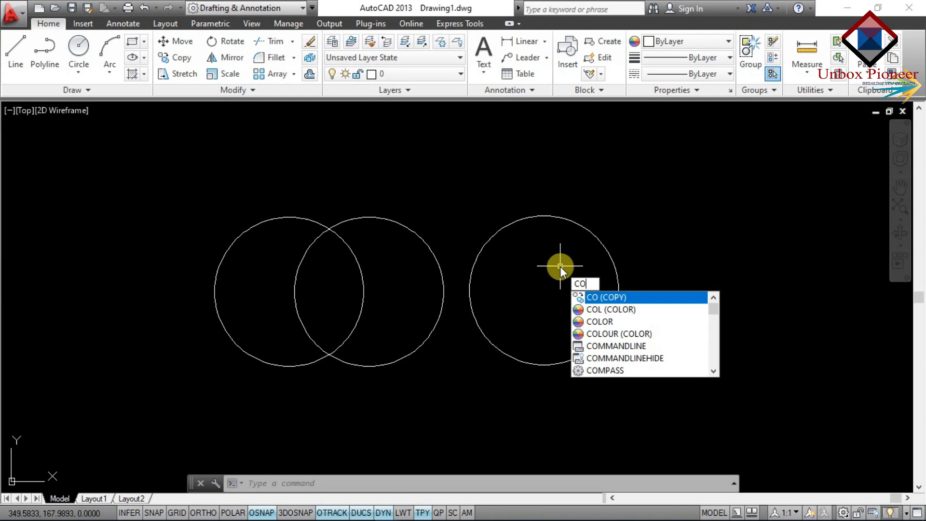
{"action": "key", "text": "Return"}
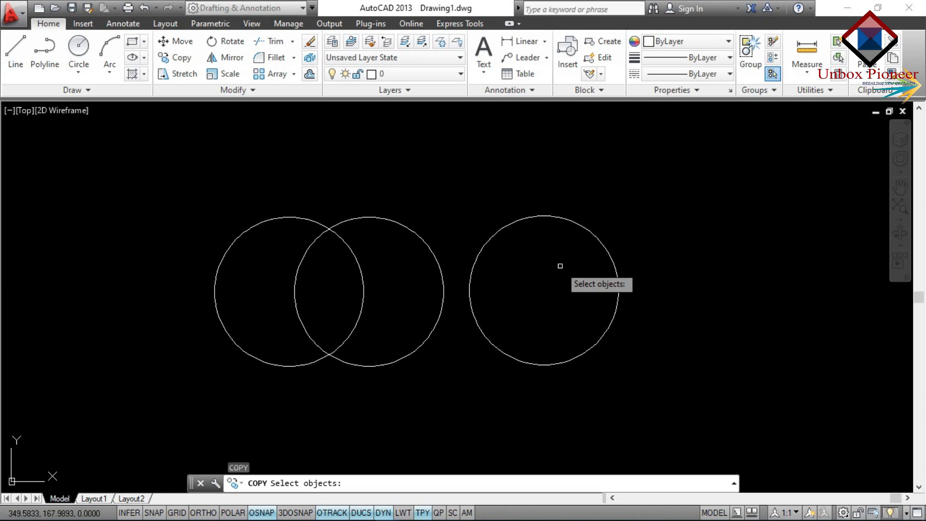
{"action": "left_click", "coordinate": [618, 294]}
{"action": "key", "text": "Return"}
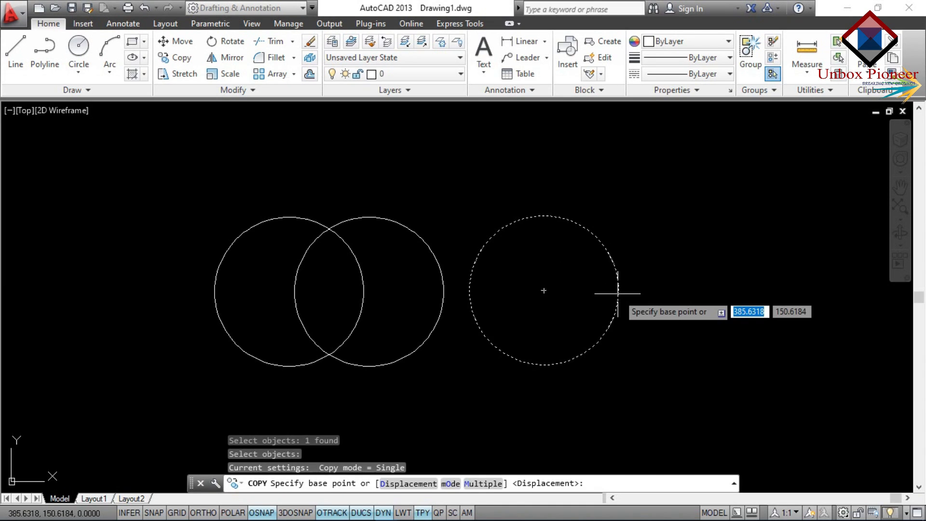
{"action": "type", "text": "o"}
{"action": "key", "text": "Return"}
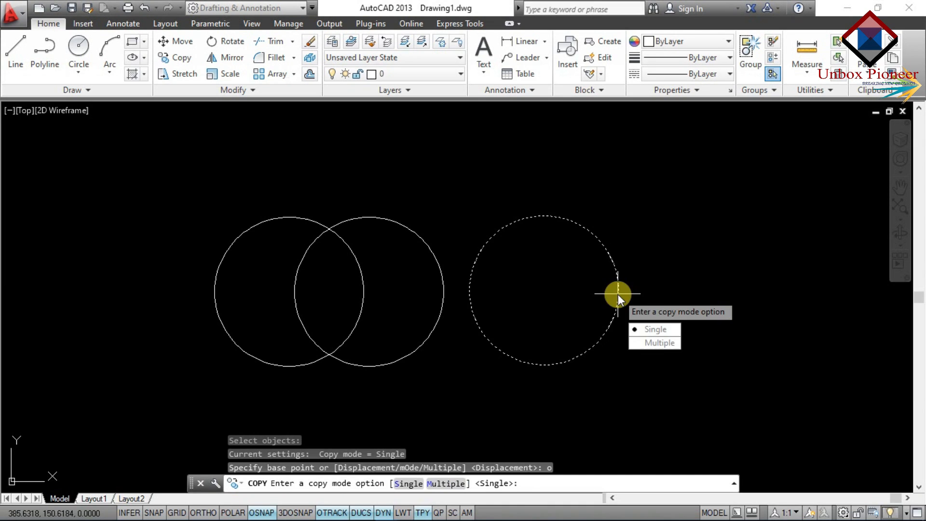
{"action": "left_click", "coordinate": [665, 340]}
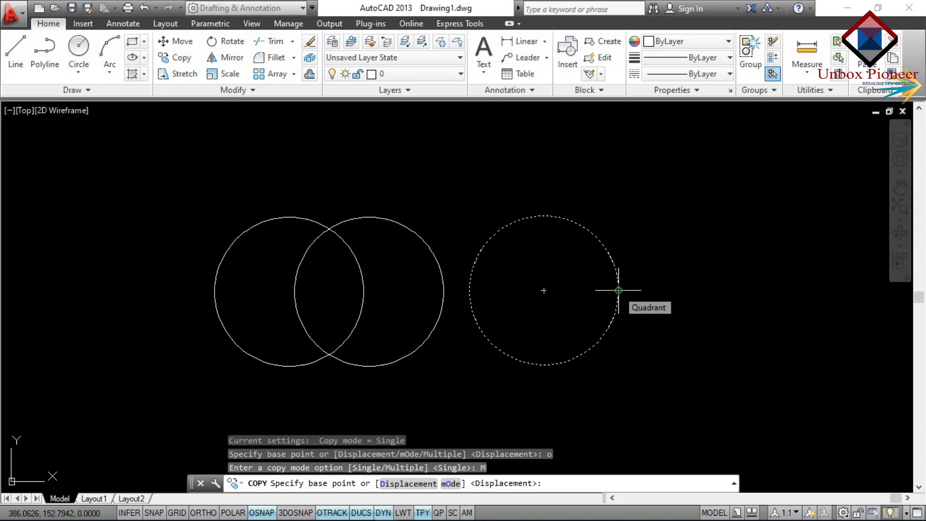
{"action": "left_click", "coordinate": [618, 290]}
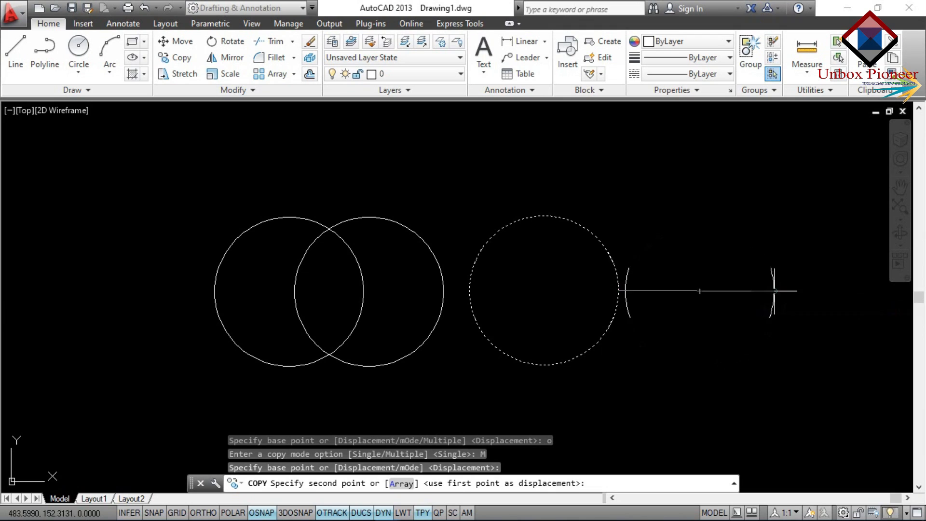
{"action": "left_click", "coordinate": [774, 290]}
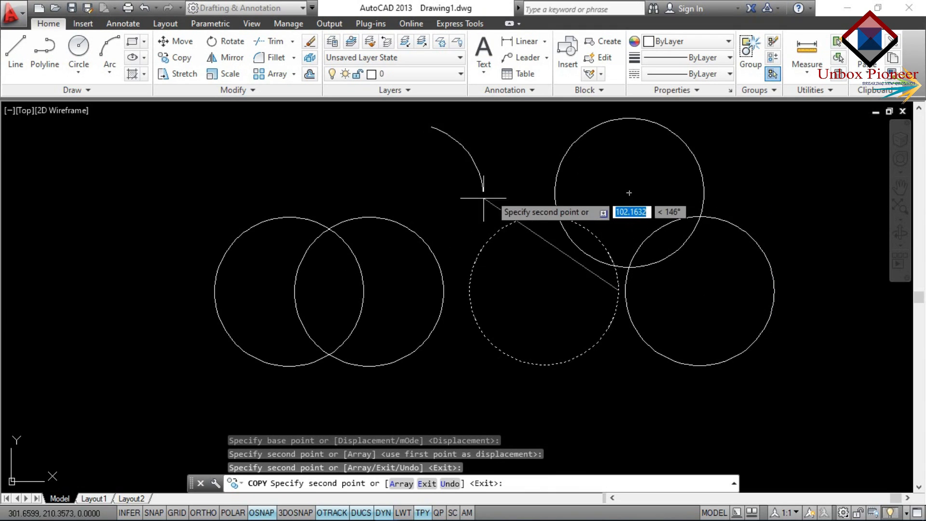
{"action": "left_click", "coordinate": [525, 155]}
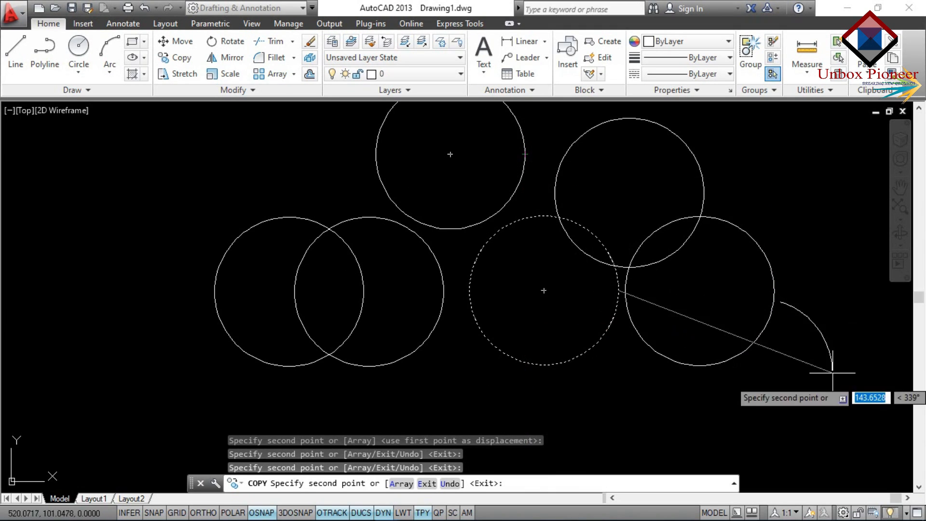
{"action": "key", "text": "Escape"}
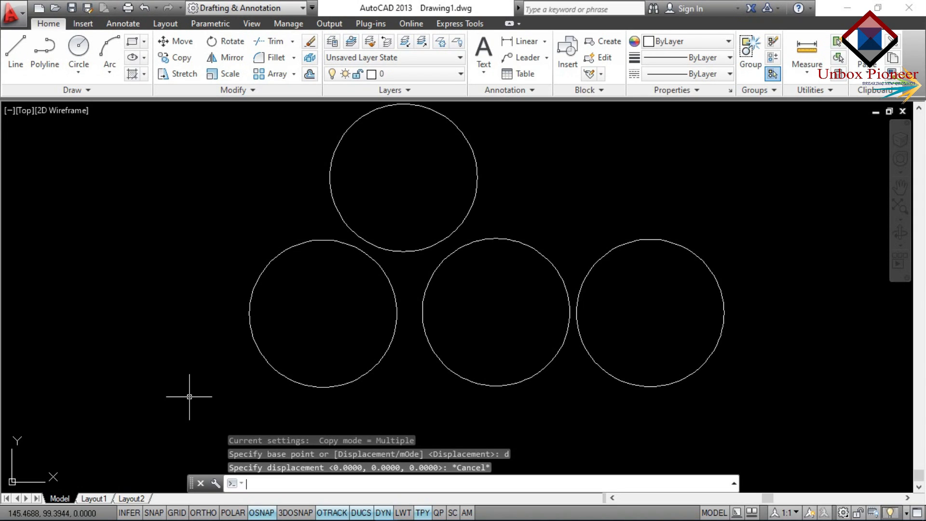
Copy the lower-left circle using the Displacement option, with a picked displacement of about 165, 106
{"action": "type", "text": "co"}
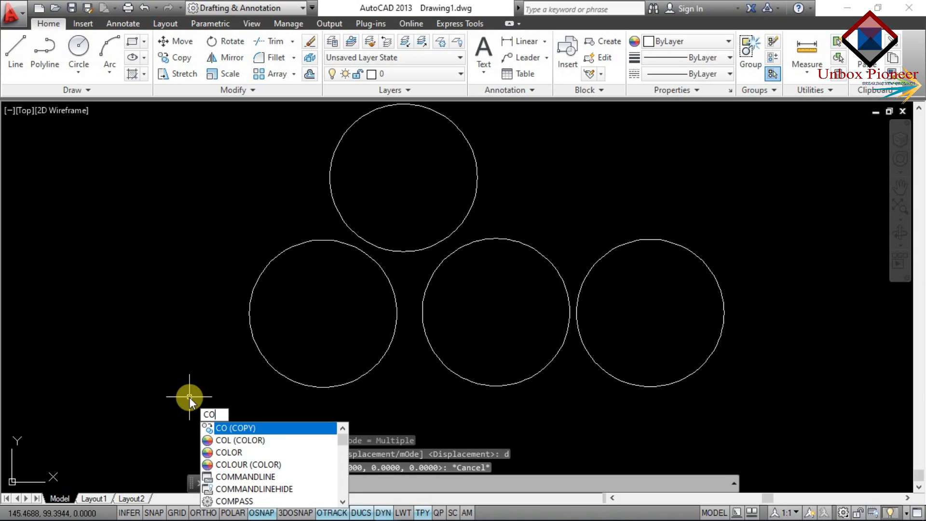
{"action": "key", "text": "Return"}
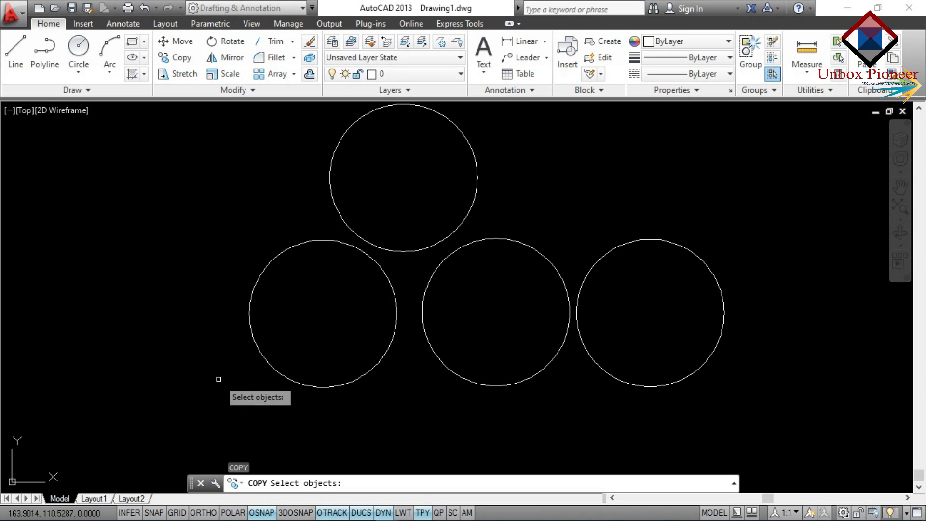
{"action": "left_click", "coordinate": [265, 359]}
{"action": "key", "text": "Return"}
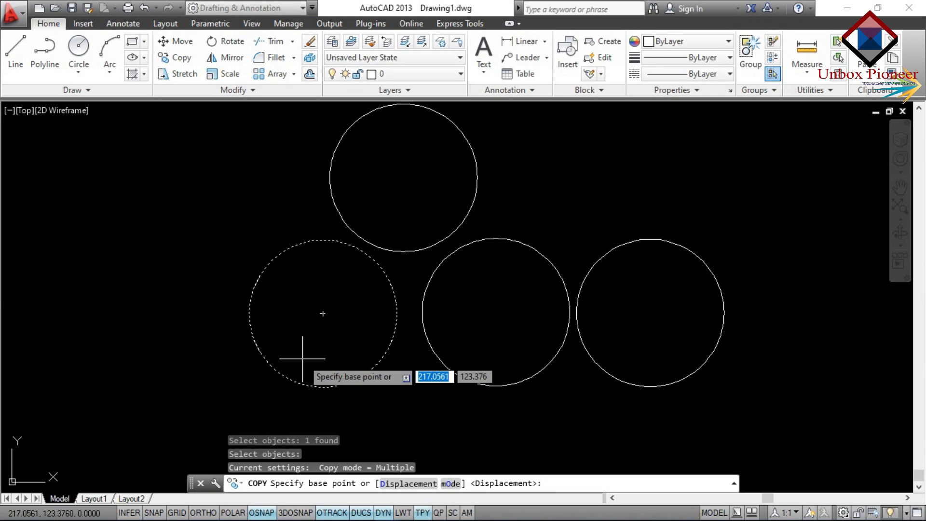
{"action": "type", "text": "d"}
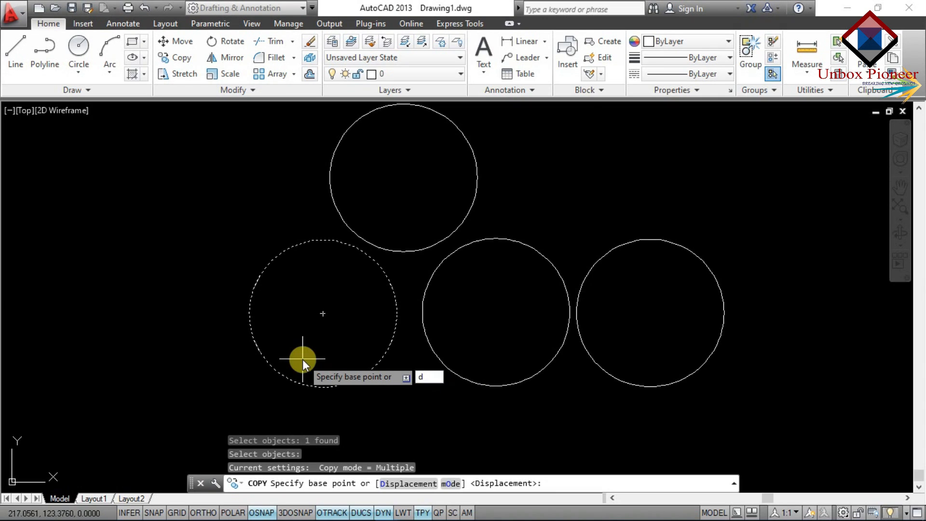
{"action": "key", "text": "Return"}
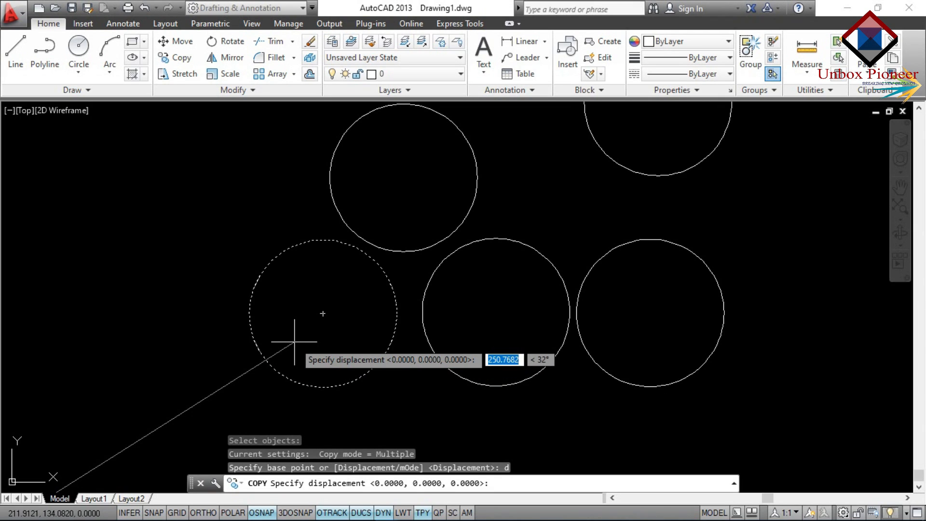
{"action": "scroll", "coordinate": [294, 342], "scroll_direction": "down", "scroll_amount": 3}
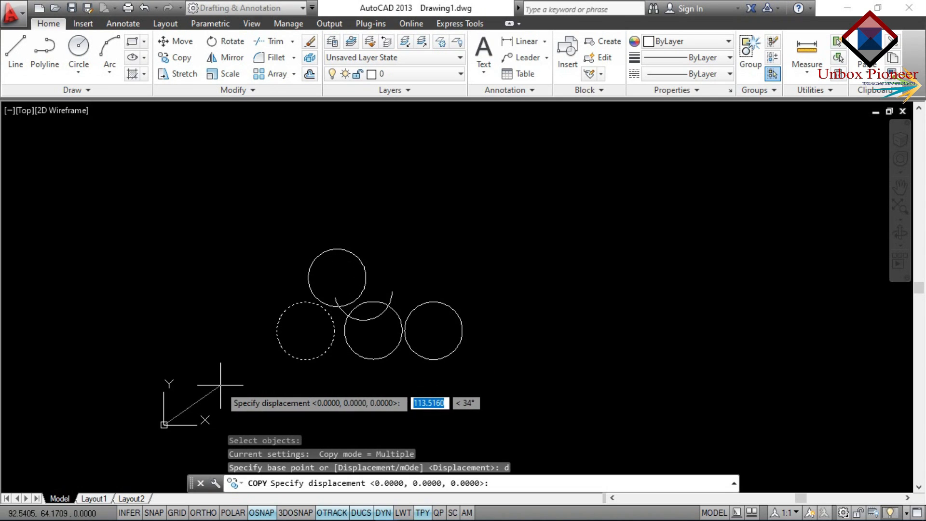
{"action": "left_click", "coordinate": [264, 359]}
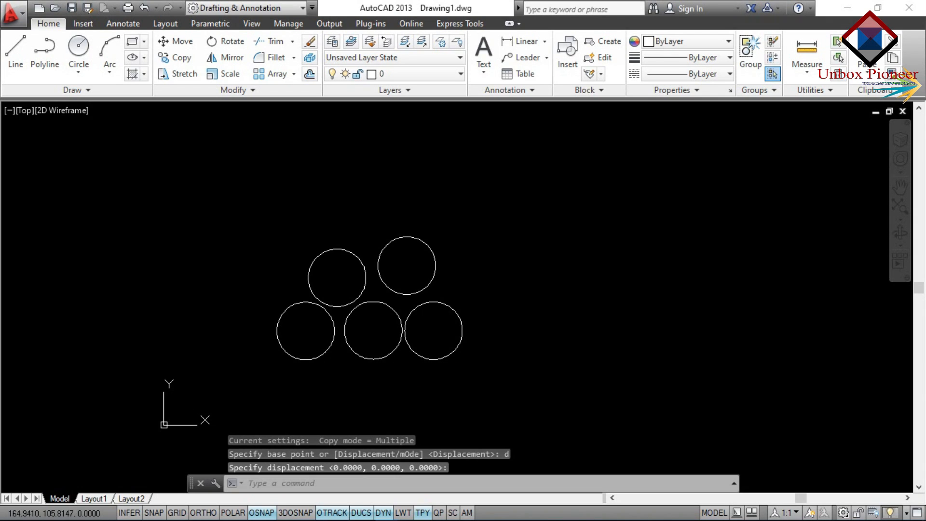
{"action": "scroll", "coordinate": [380, 338], "scroll_direction": "up", "scroll_amount": 2}
{"action": "scroll", "coordinate": [379, 337], "scroll_direction": "up", "scroll_amount": 3}
{"action": "scroll", "coordinate": [390, 310], "scroll_direction": "down", "scroll_amount": 5}
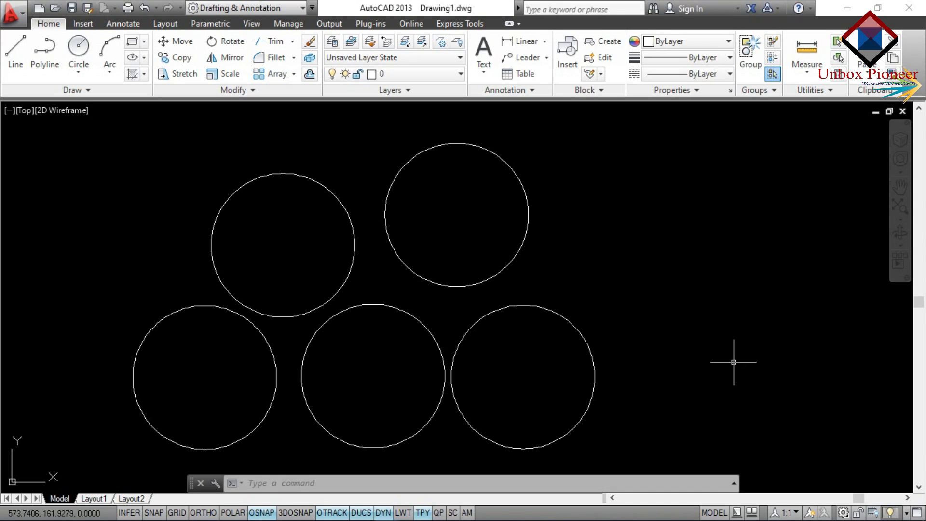
{"action": "type", "text": "m"}
{"action": "key", "text": "Return"}
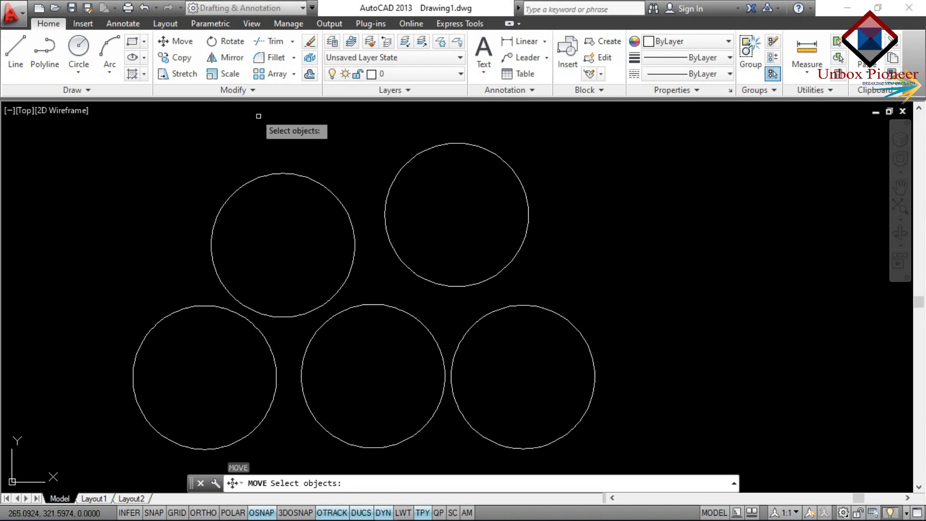
{"action": "key", "text": "Escape"}
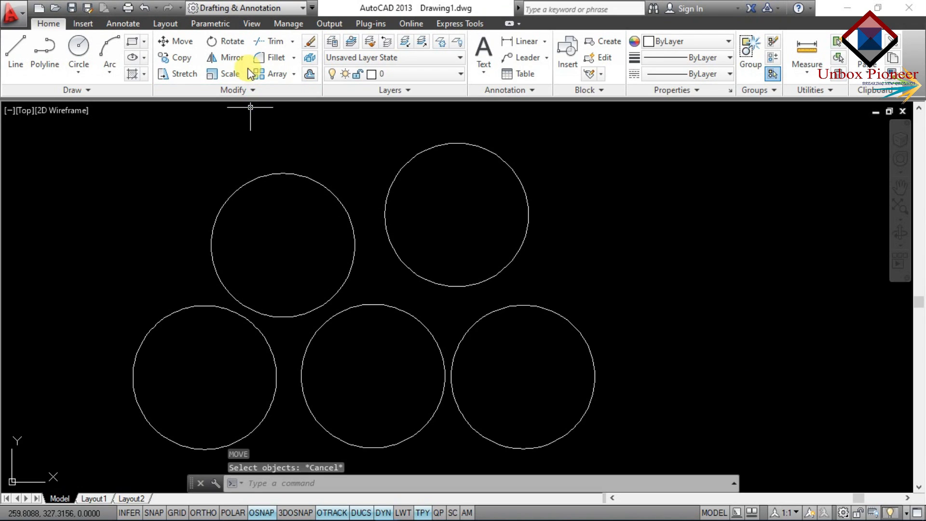
Move the lower-right circle 100 units horizontally to the right, using its center as the base point
{"action": "left_click", "coordinate": [178, 41]}
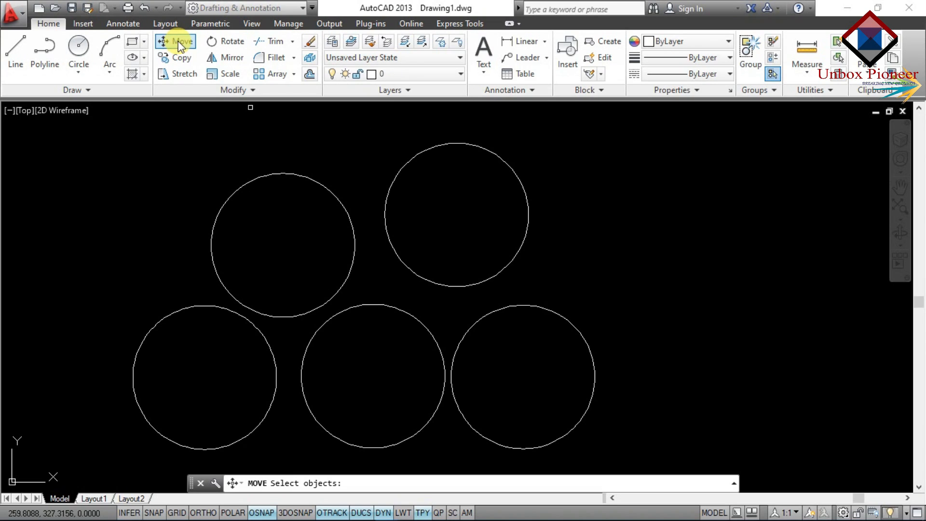
{"action": "left_click", "coordinate": [595, 368]}
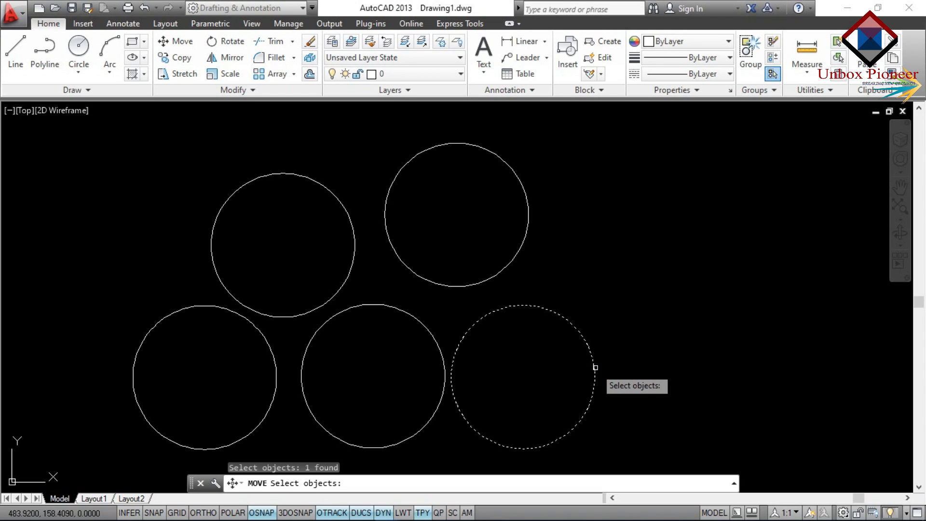
{"action": "key", "text": "Return"}
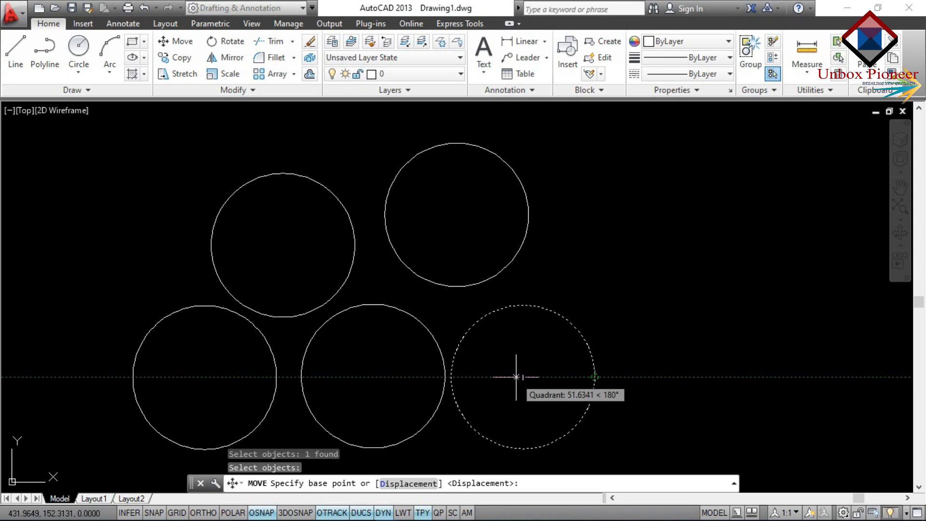
{"action": "left_click", "coordinate": [523, 377]}
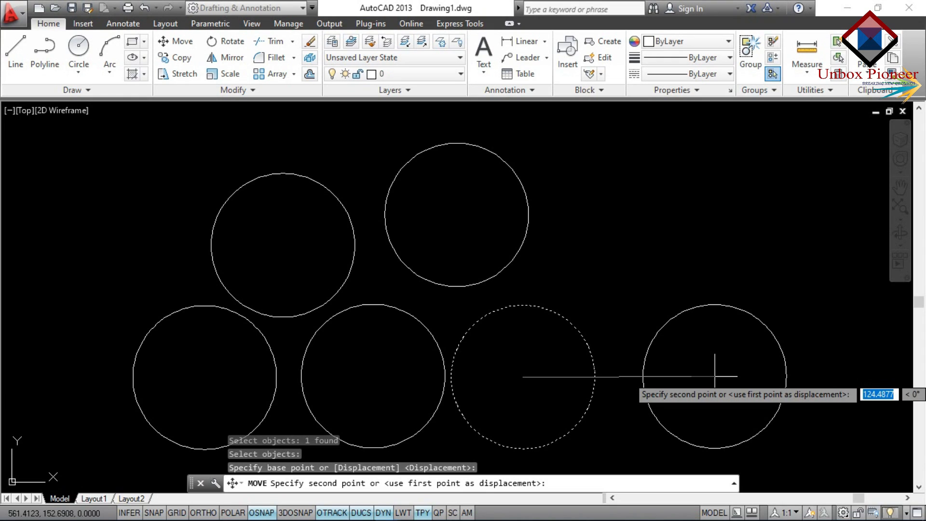
{"action": "type", "text": "100"}
{"action": "key", "text": "Return"}
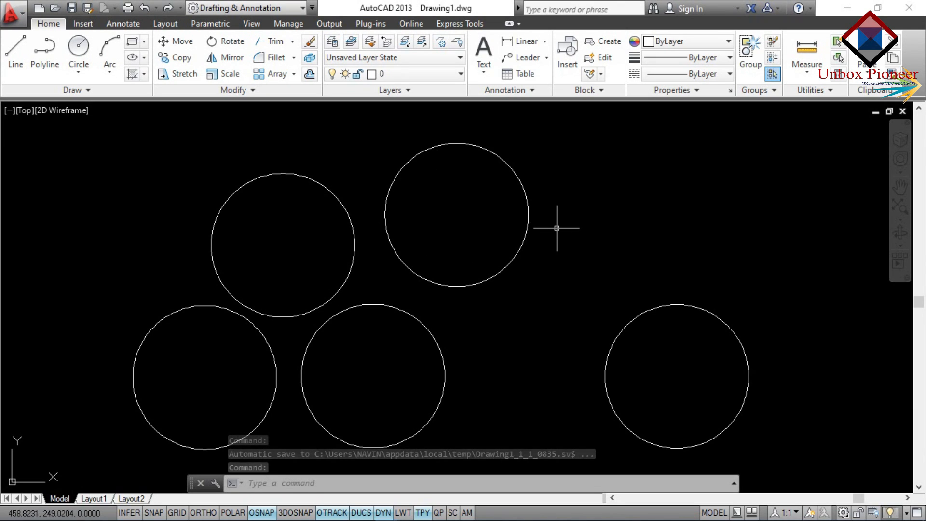
Mirror the upper-right circle about a vertical line through its right quadrant, keeping the source circle
{"action": "type", "text": "mi"}
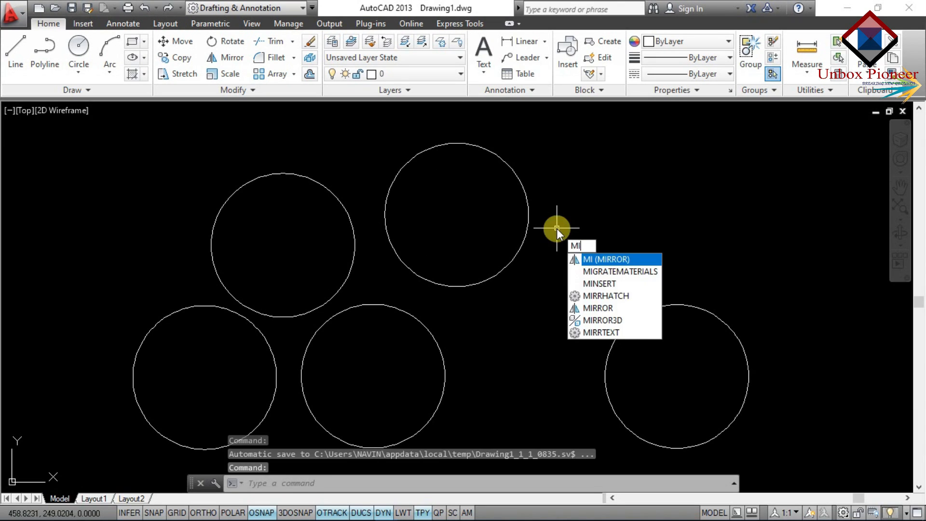
{"action": "key", "text": "Return"}
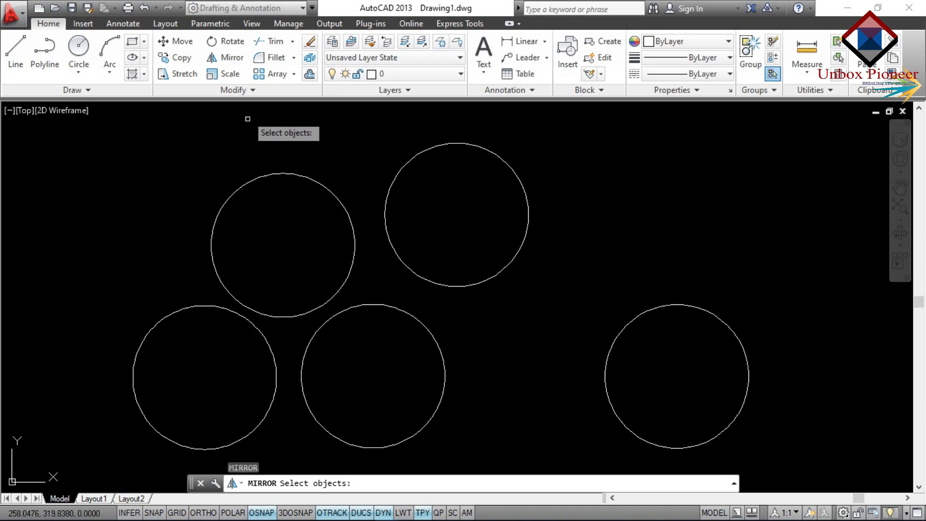
{"action": "left_click", "coordinate": [226, 62]}
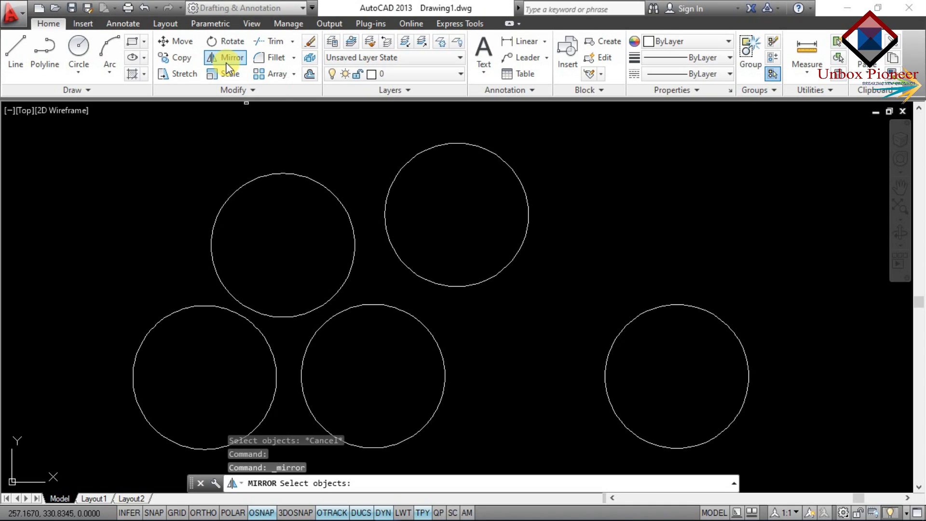
{"action": "left_click", "coordinate": [527, 214]}
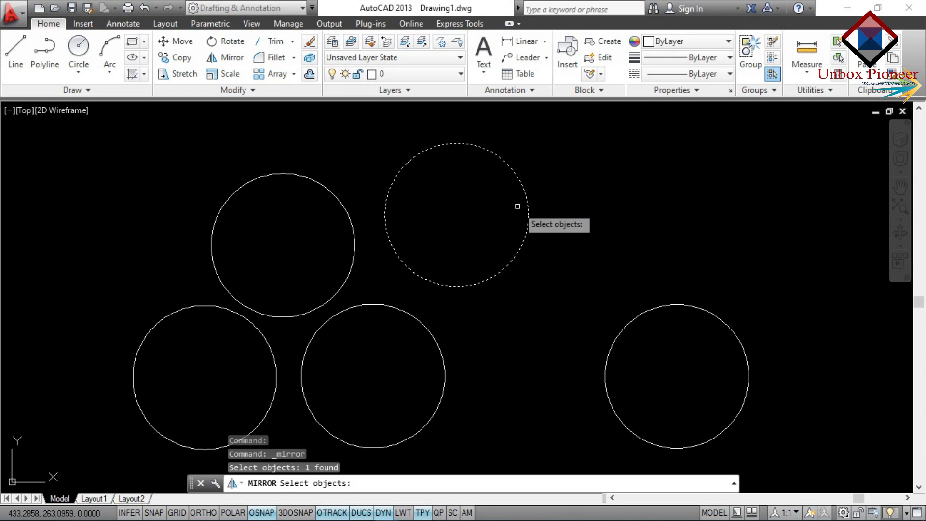
{"action": "key", "text": "Return"}
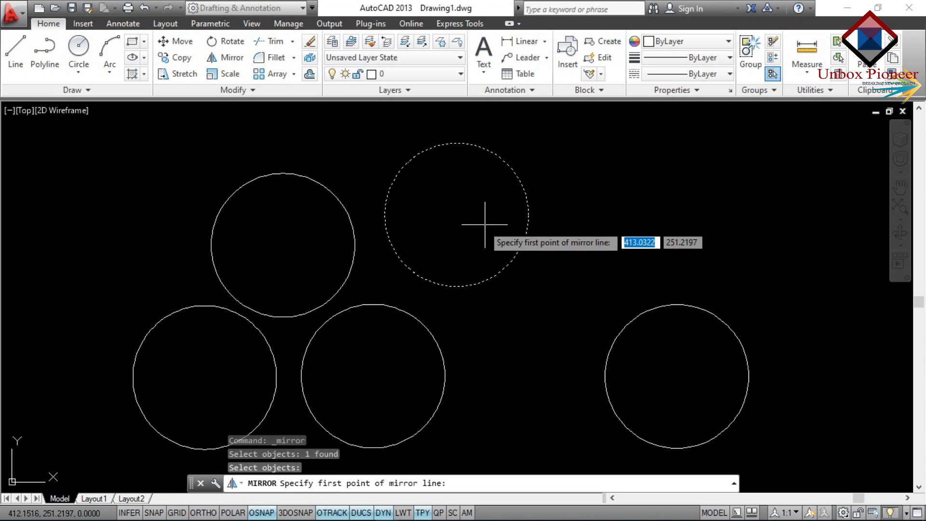
{"action": "left_click", "coordinate": [529, 214]}
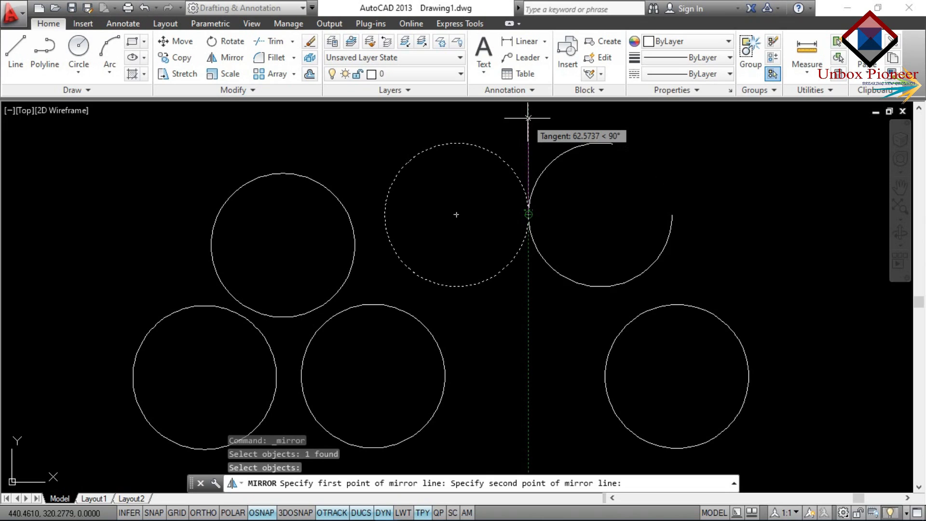
{"action": "left_click", "coordinate": [529, 122]}
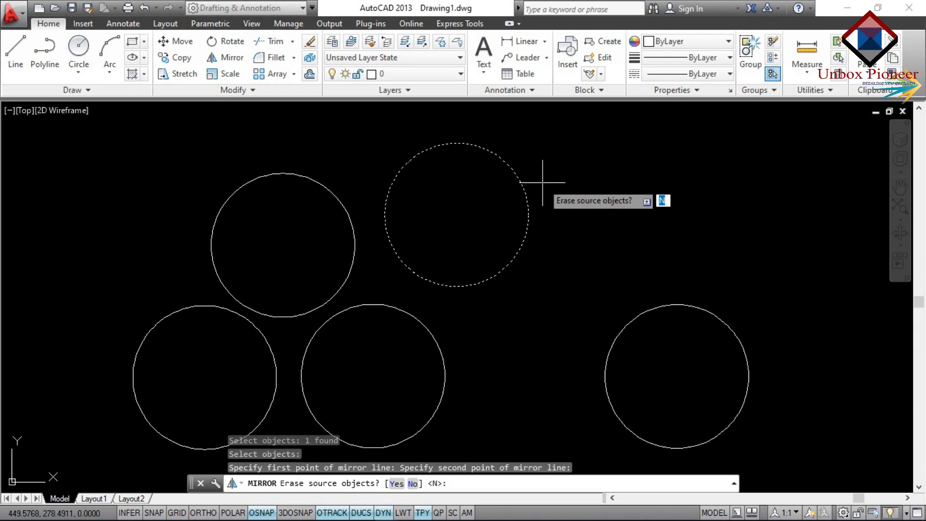
{"action": "key", "text": "Return"}
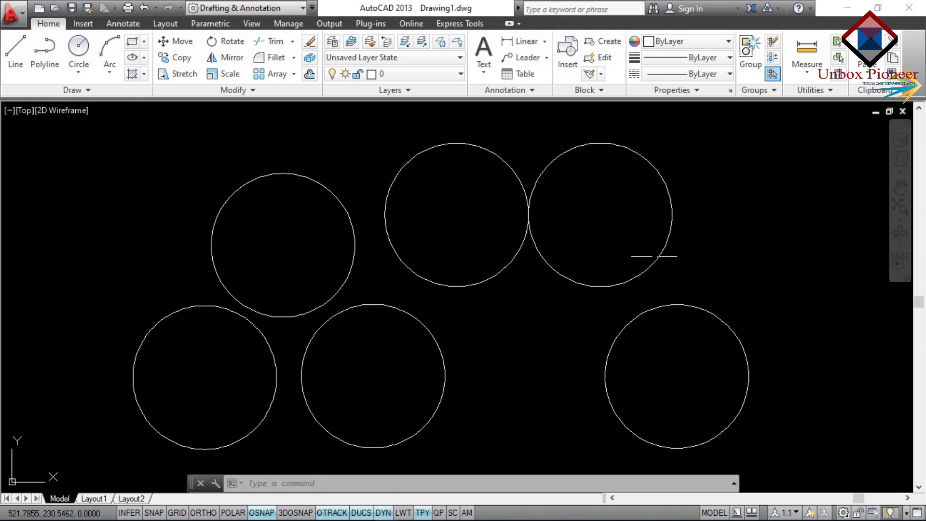
Mirror the newly mirrored circle about a vertical line through its right quadrant, erasing the source circle
{"action": "left_click", "coordinate": [630, 217]}
{"action": "type", "text": "mi"}
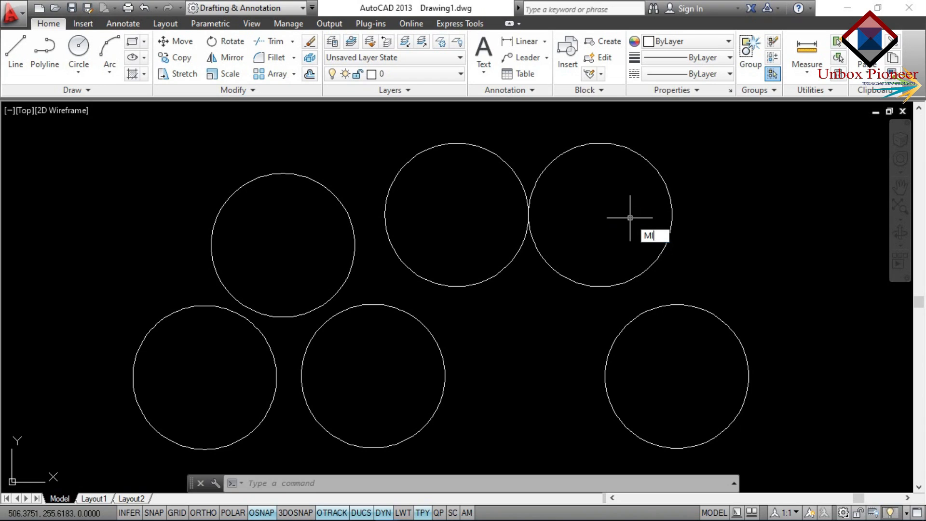
{"action": "key", "text": "Return"}
{"action": "left_click", "coordinate": [670, 214]}
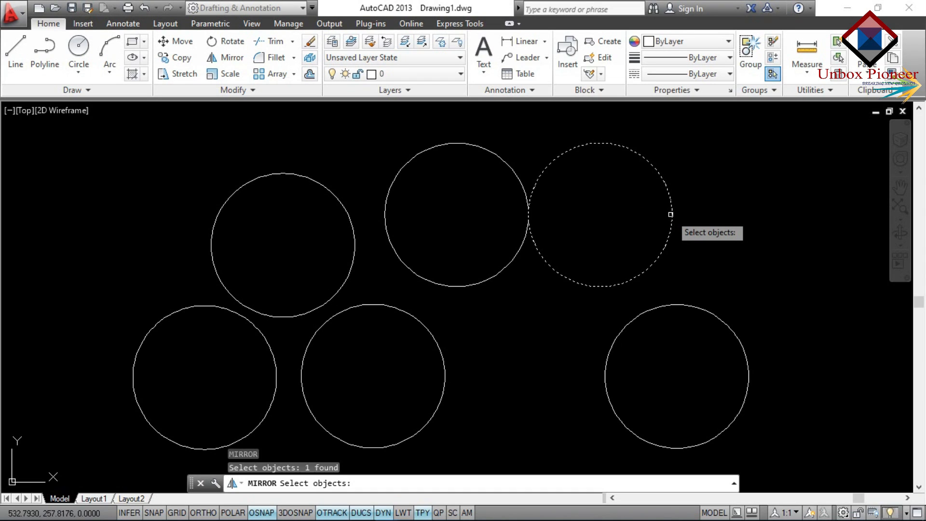
{"action": "key", "text": "Return"}
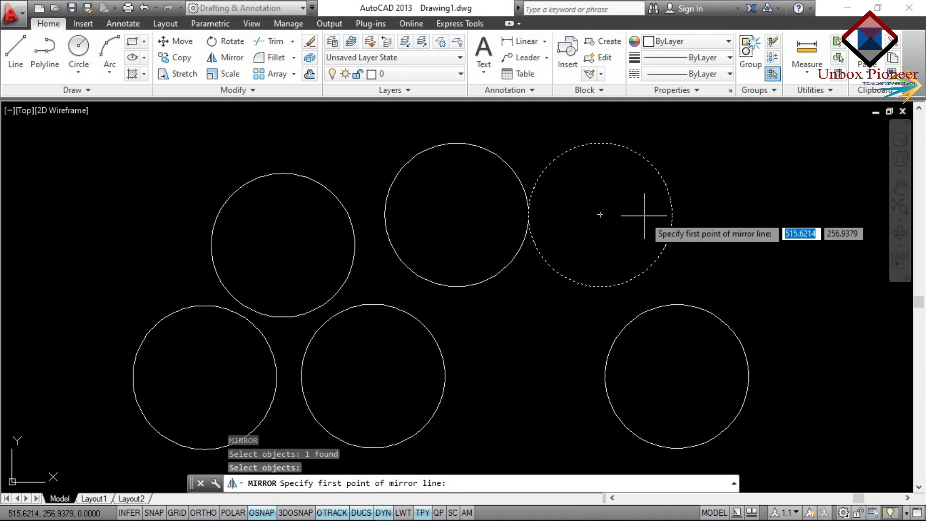
{"action": "left_click", "coordinate": [672, 214]}
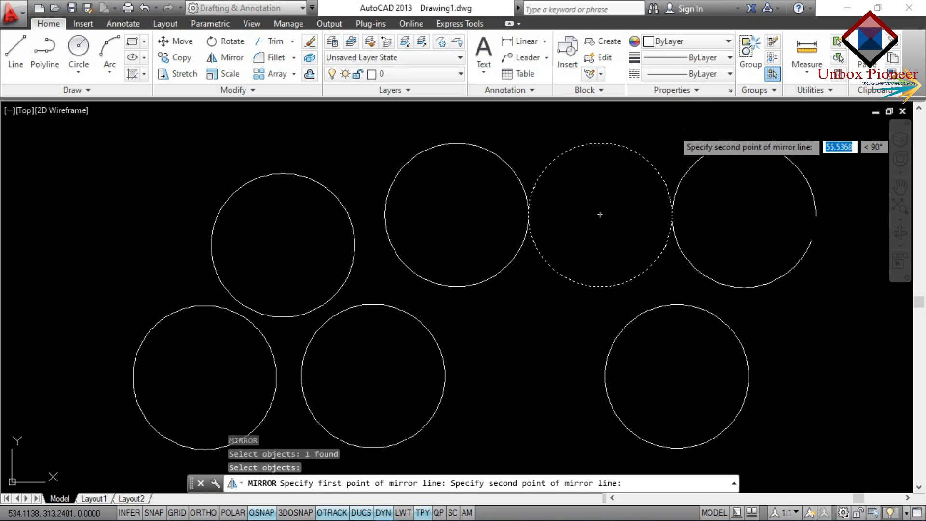
{"action": "left_click", "coordinate": [672, 129]}
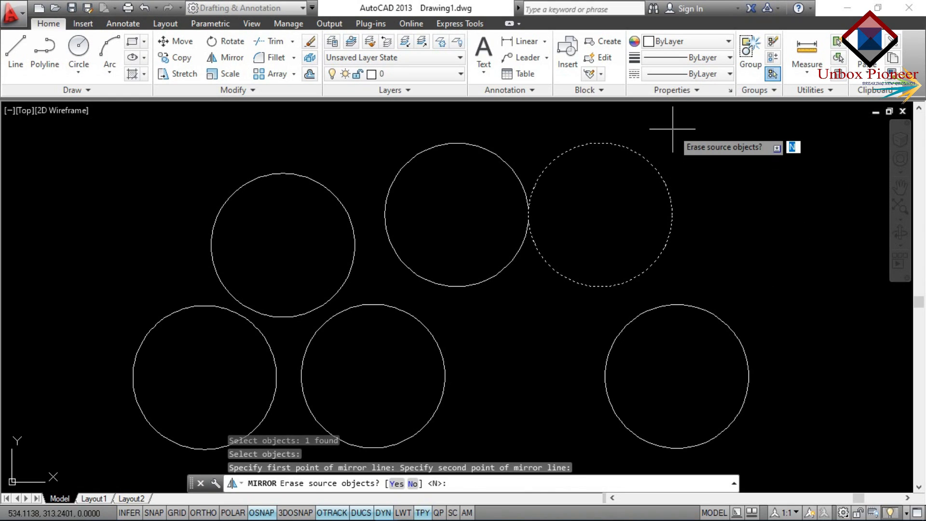
{"action": "type", "text": "y"}
{"action": "key", "text": "Return"}
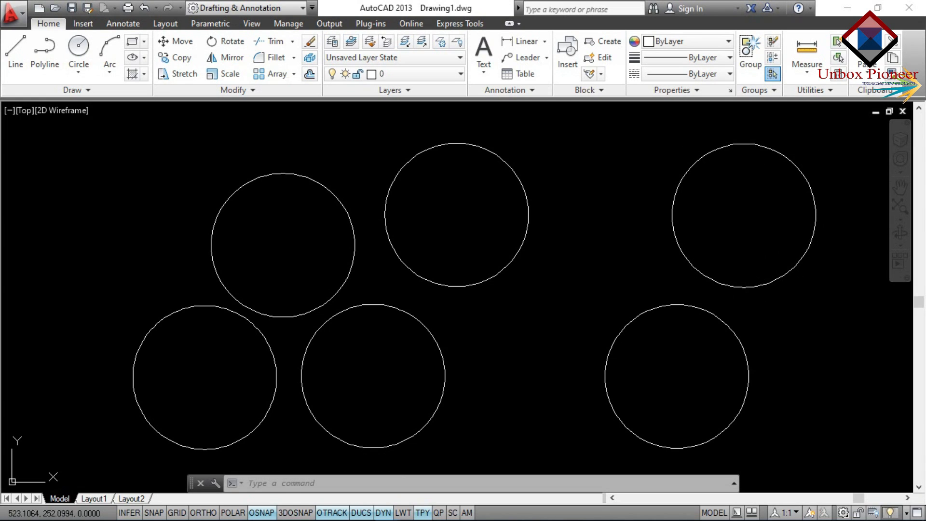
Delete all the circles from the drawing with a crossing selection
{"action": "mouse_move", "coordinate": [722, 146]}
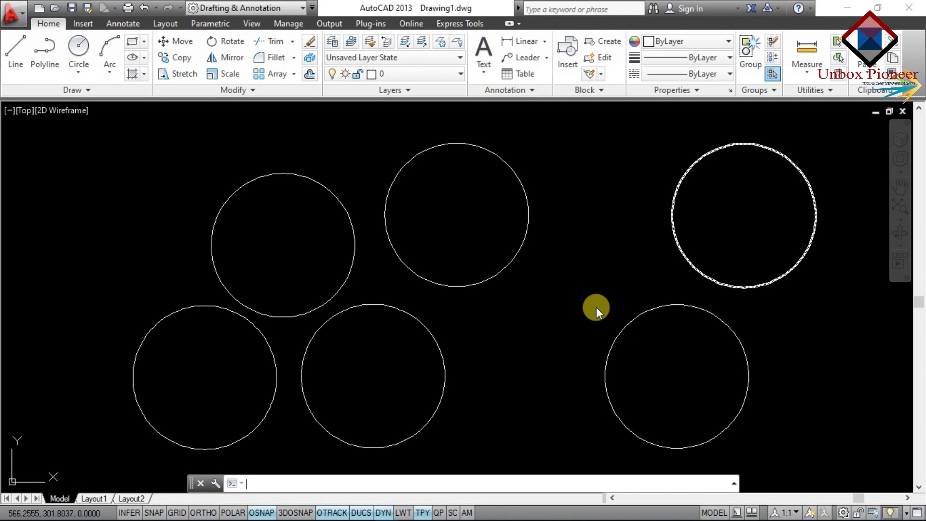
{"action": "key", "text": "Escape"}
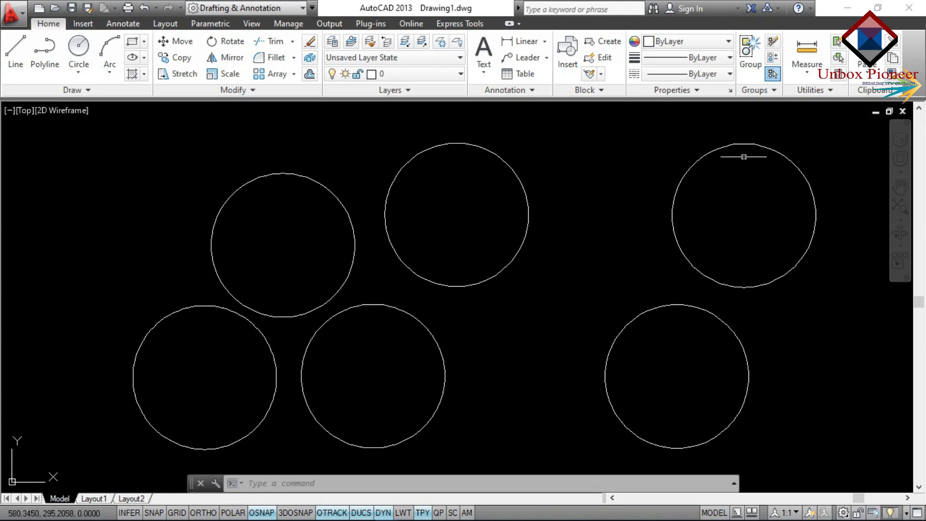
{"action": "left_click", "coordinate": [852, 144]}
{"action": "left_click", "coordinate": [104, 454]}
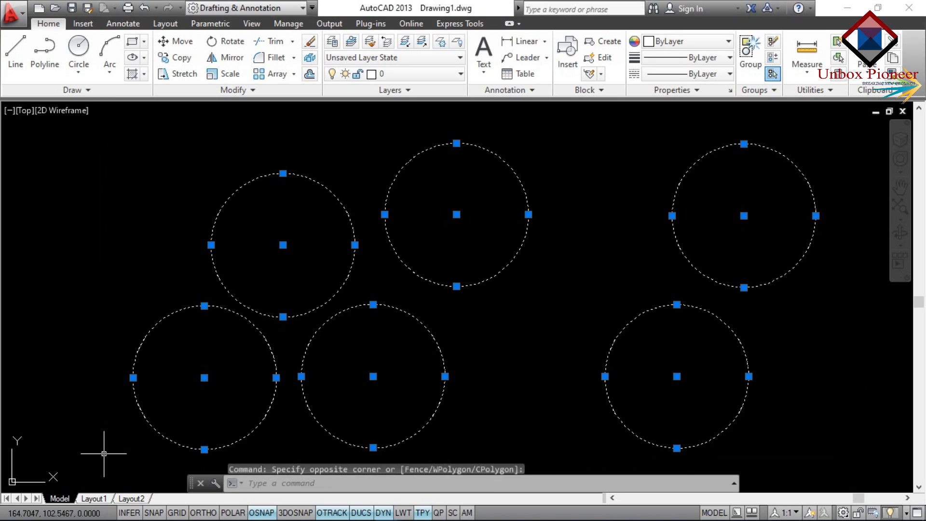
{"action": "key", "text": "Delete"}
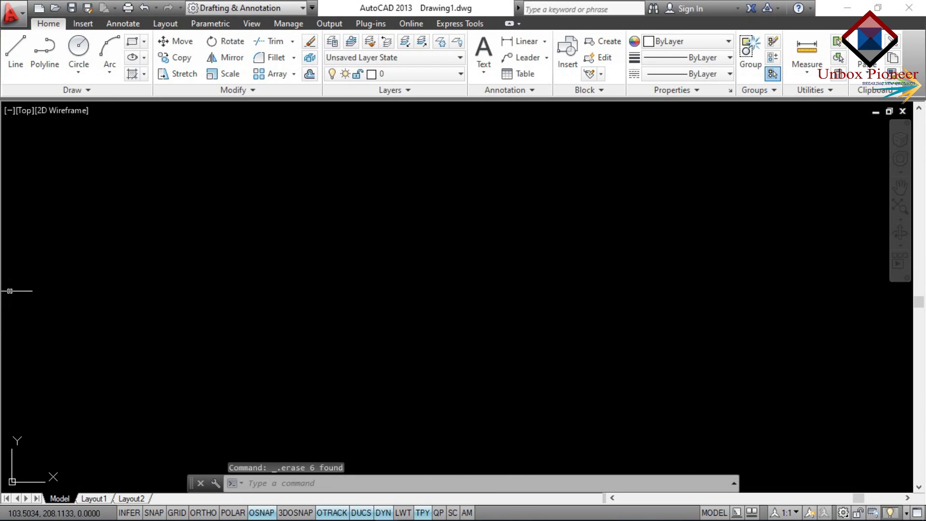
Draw one horizontal line across the middle of the empty drawing area with Ortho mode turned on
{"action": "left_click", "coordinate": [16, 66]}
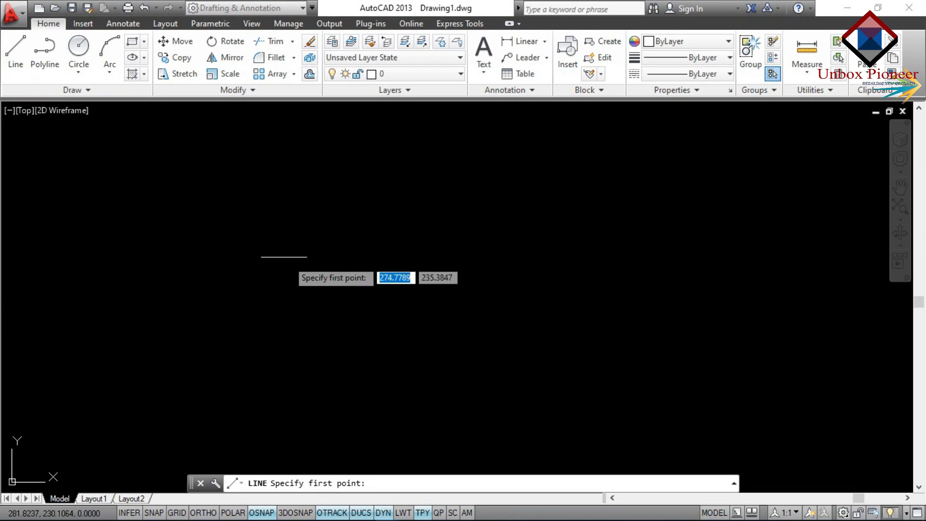
{"action": "left_click", "coordinate": [332, 309]}
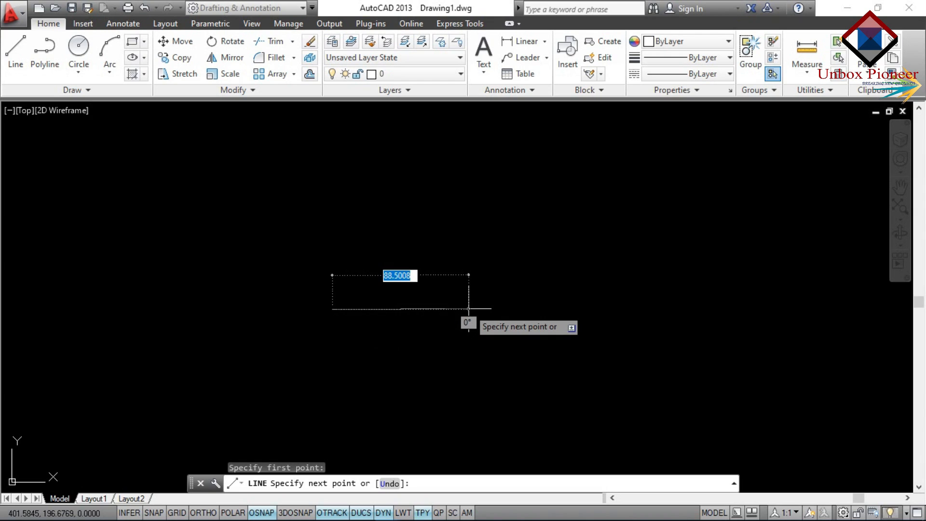
{"action": "left_click", "coordinate": [203, 512]}
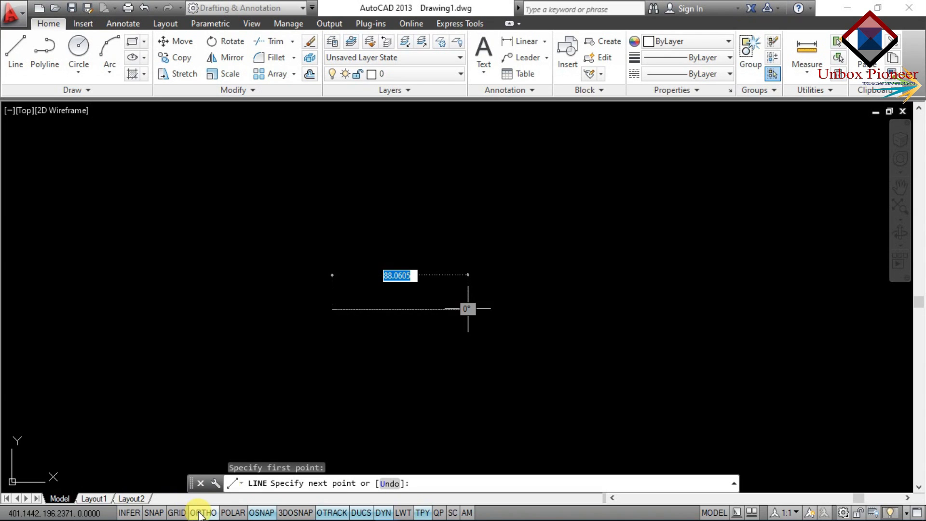
{"action": "left_click", "coordinate": [518, 327]}
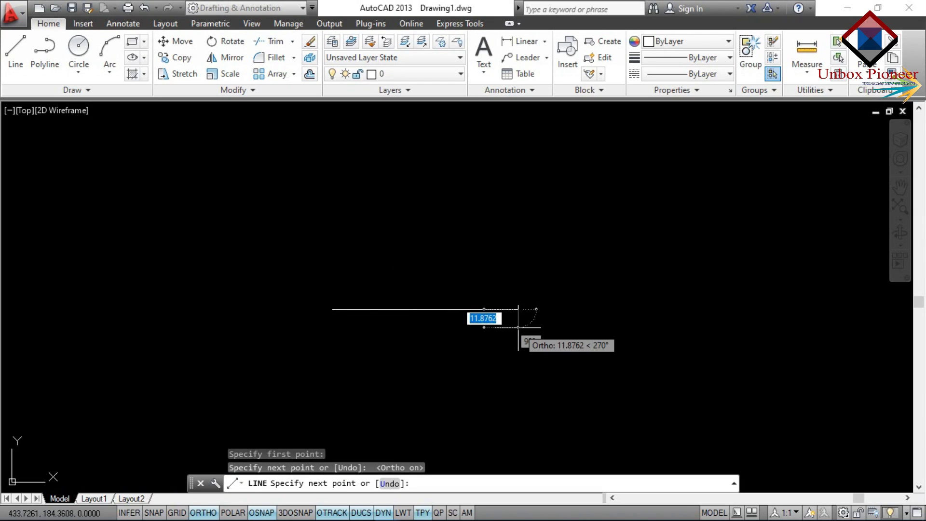
{"action": "key", "text": "Escape"}
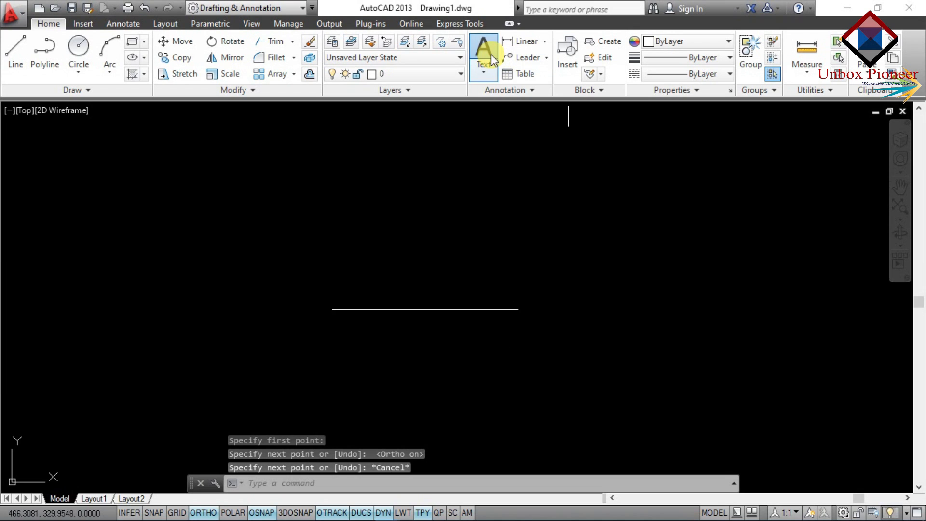
Add the multiline text "SOURCE OBJECT" just beyond the horizontal line's right end, with a text height of 5.5
{"action": "left_click", "coordinate": [540, 299]}
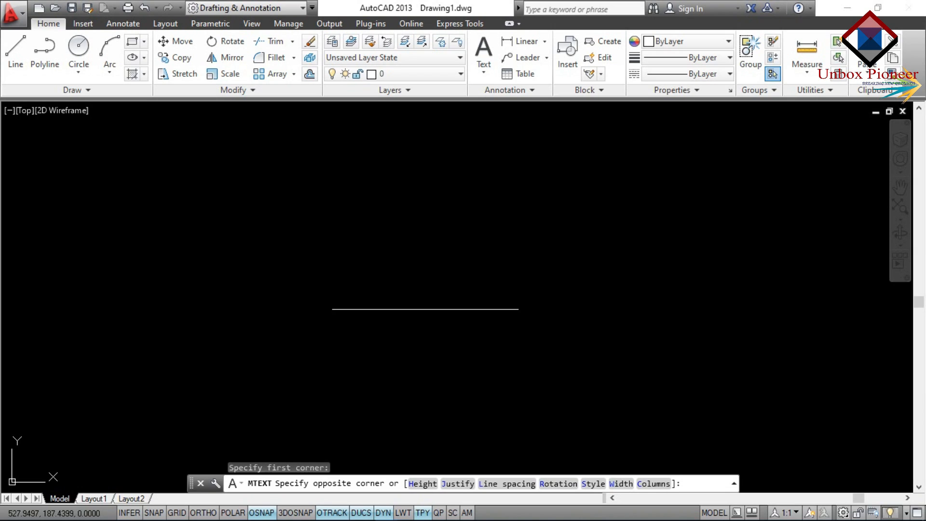
{"action": "left_click", "coordinate": [551, 309]}
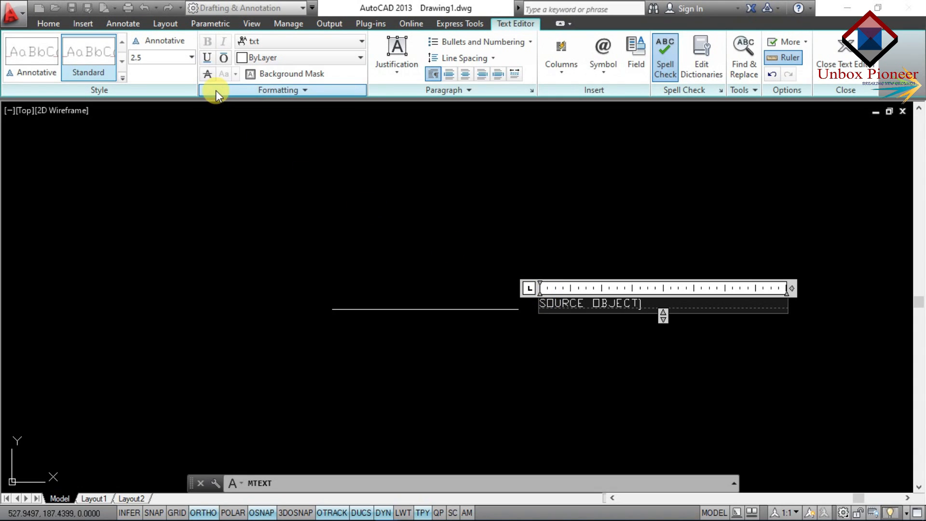
{"action": "key", "text": "ctrl+a"}
{"action": "left_click", "coordinate": [150, 58]}
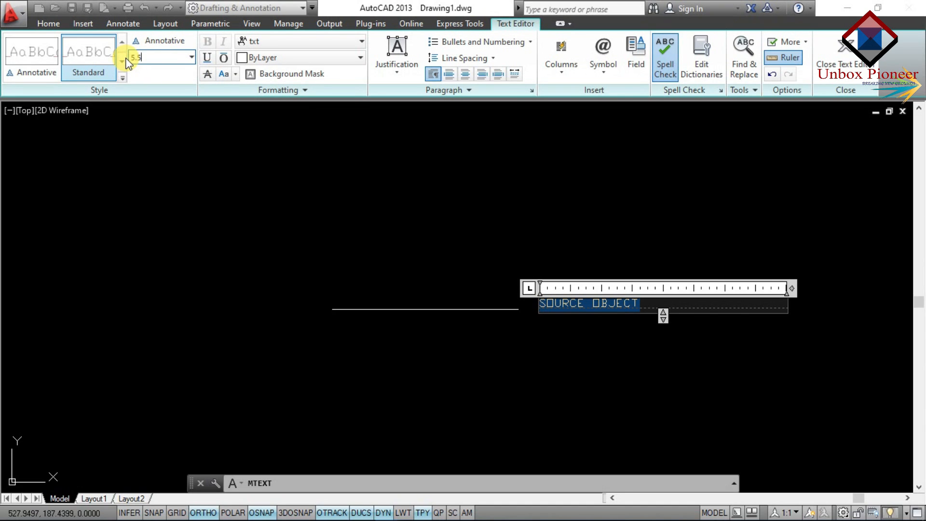
{"action": "key", "text": "Return"}
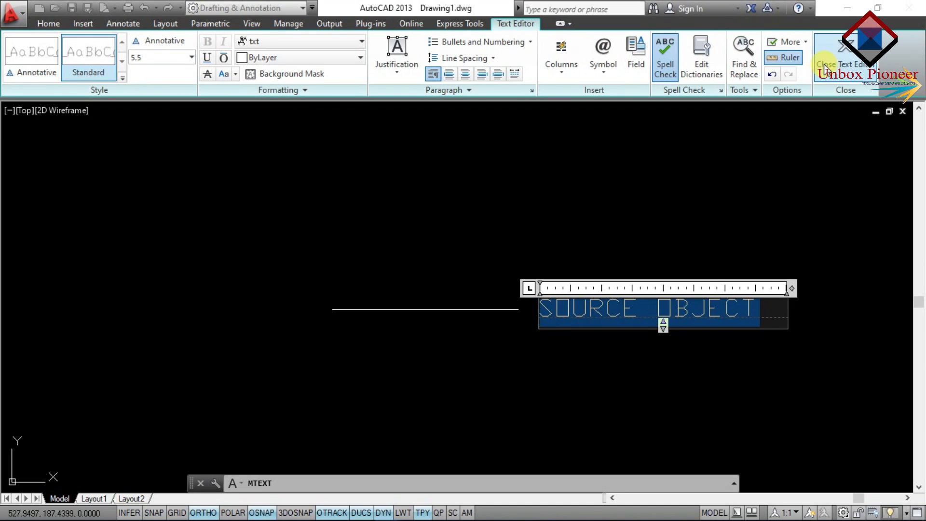
{"action": "left_click", "coordinate": [824, 70]}
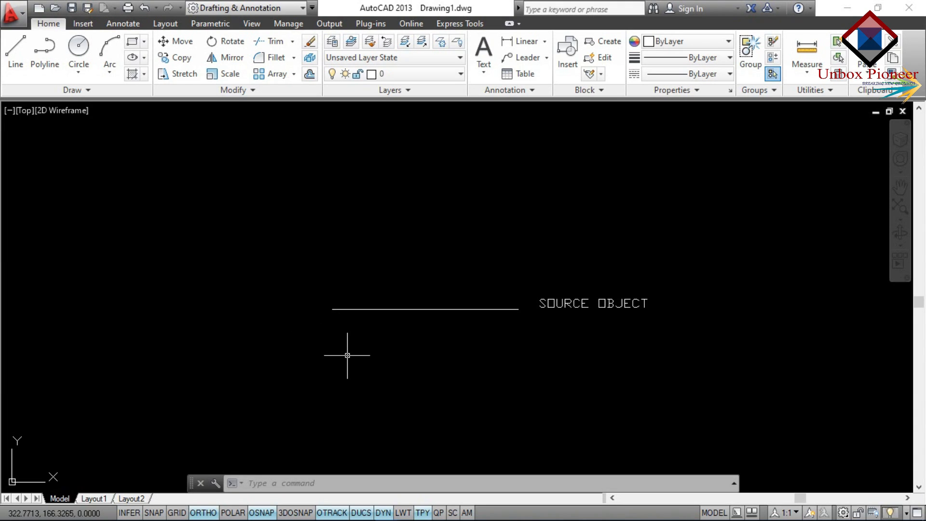
Offset the horizontal line upward by 10, keeping the source line
{"action": "type", "text": "o"}
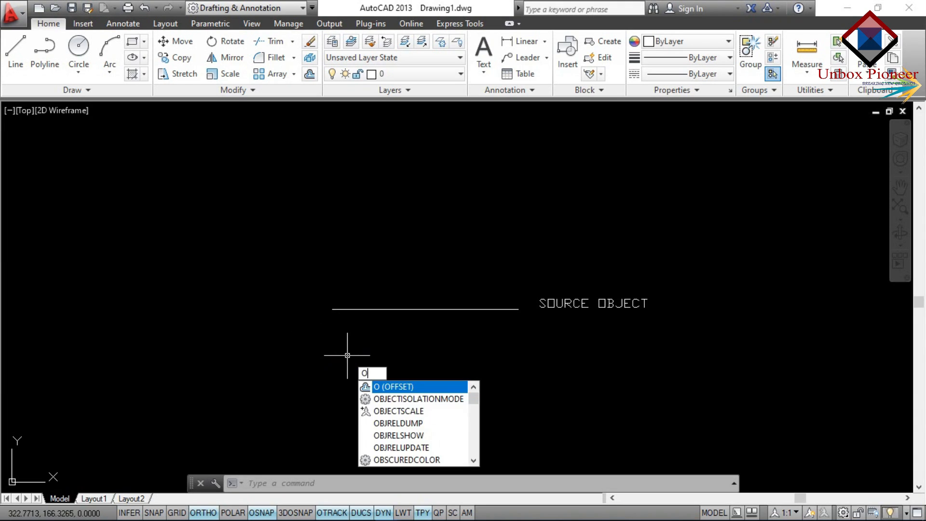
{"action": "key", "text": "Return"}
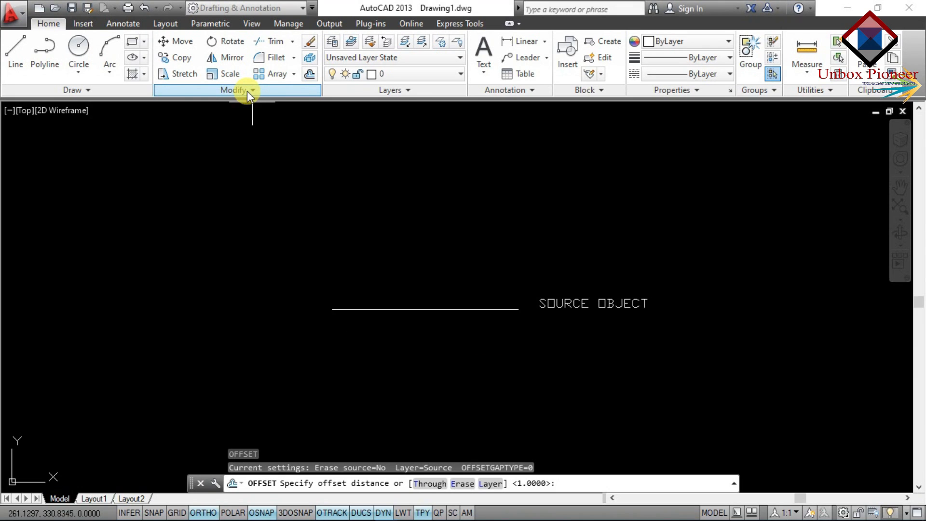
{"action": "left_click", "coordinate": [309, 75]}
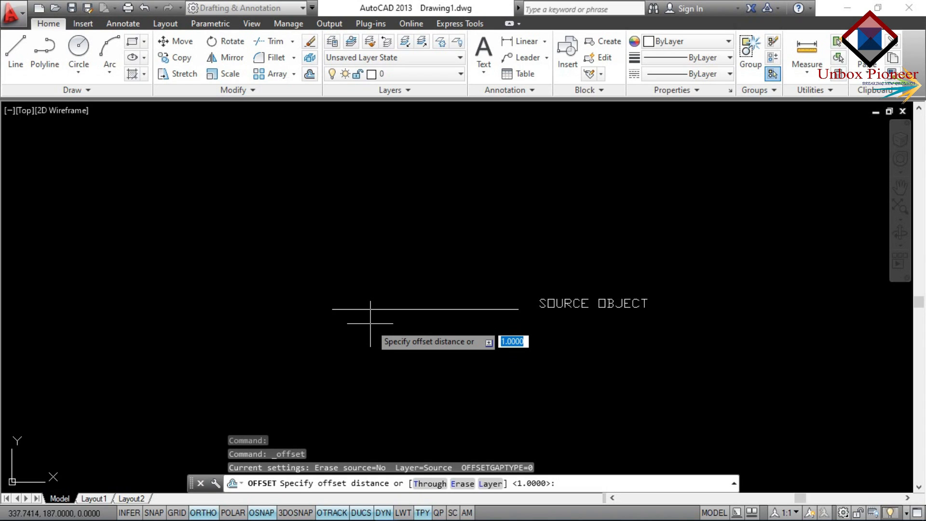
{"action": "type", "text": "10"}
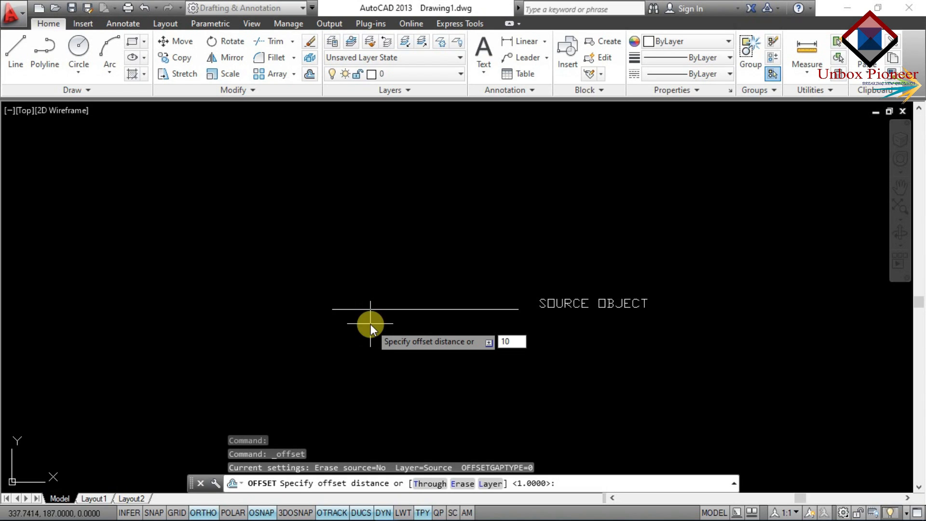
{"action": "key", "text": "Return"}
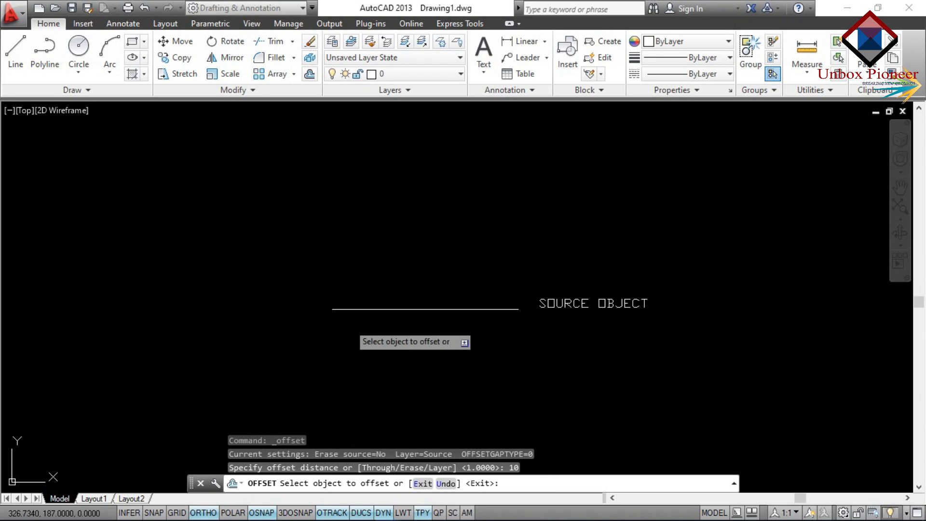
{"action": "left_click", "coordinate": [421, 309]}
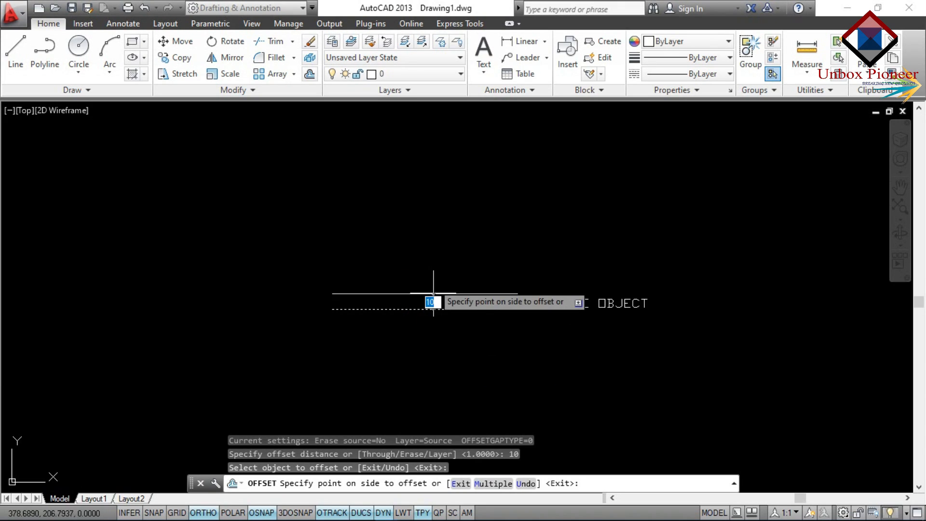
{"action": "left_click", "coordinate": [433, 295]}
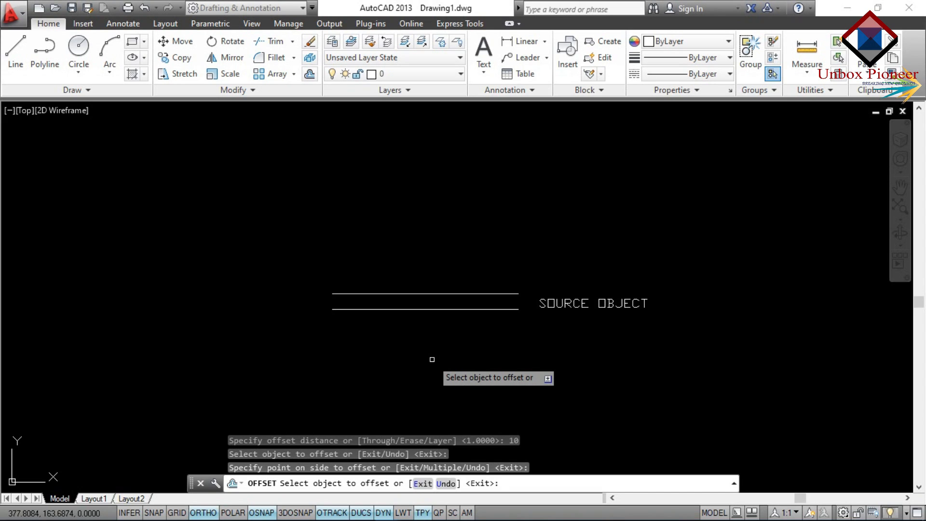
{"action": "key", "text": "Escape"}
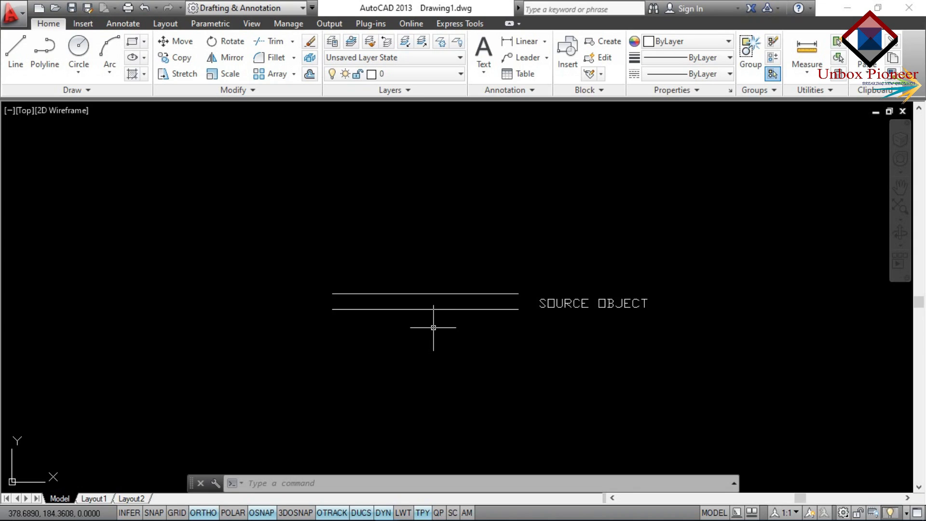
Offset the lower horizontal line downward by 20 with the Erase option set to Yes, so the source line is removed
{"action": "type", "text": "o"}
{"action": "key", "text": "Return"}
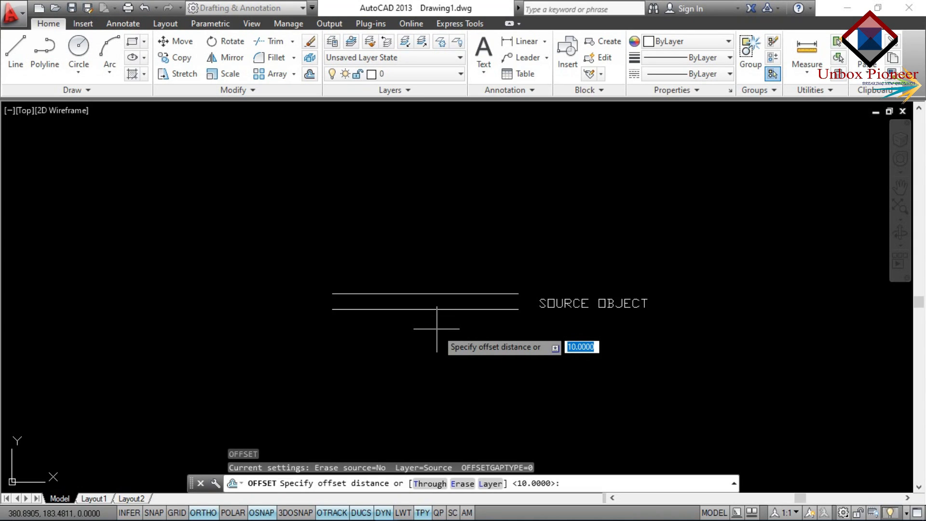
{"action": "type", "text": "E"}
{"action": "key", "text": "Return"}
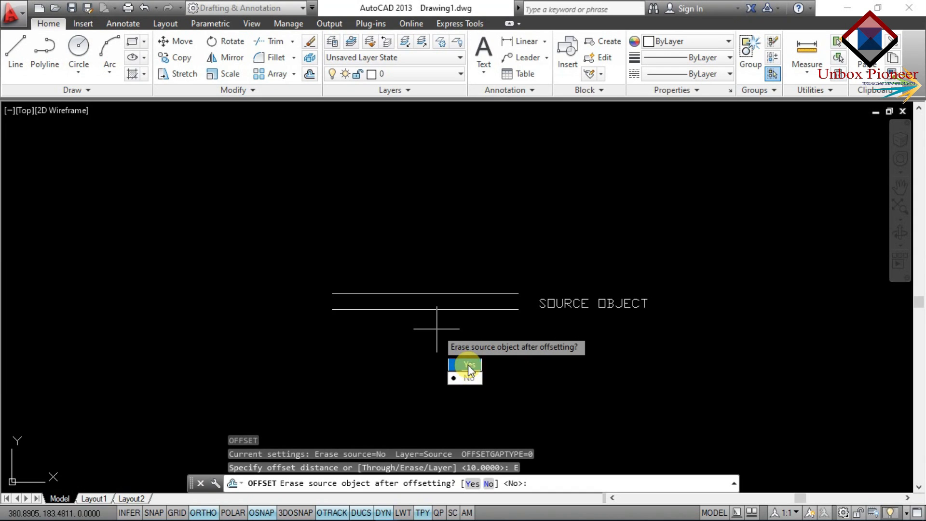
{"action": "type", "text": "y"}
{"action": "key", "text": "Return"}
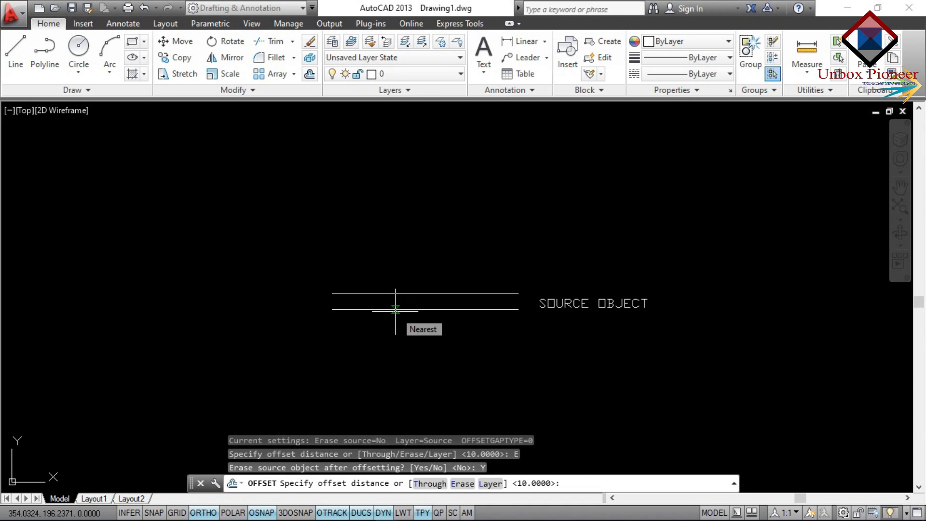
{"action": "type", "text": "20"}
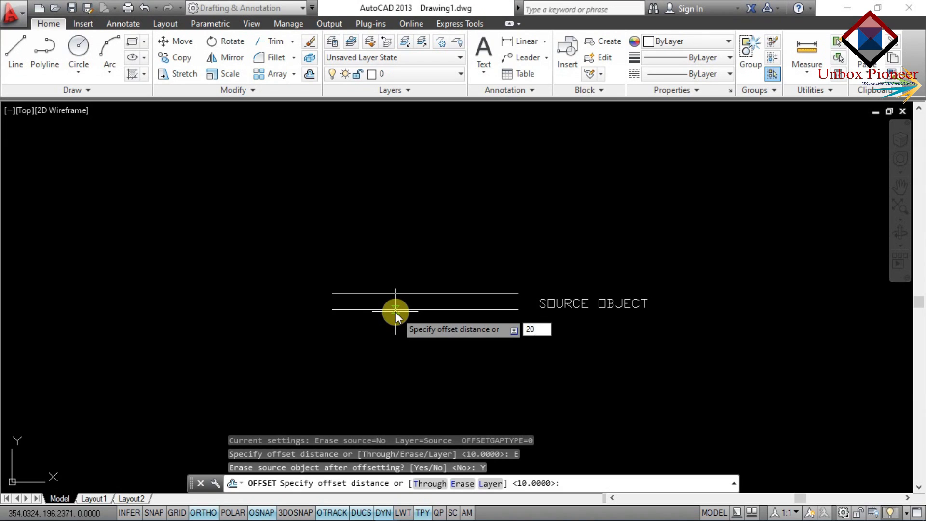
{"action": "key", "text": "Return"}
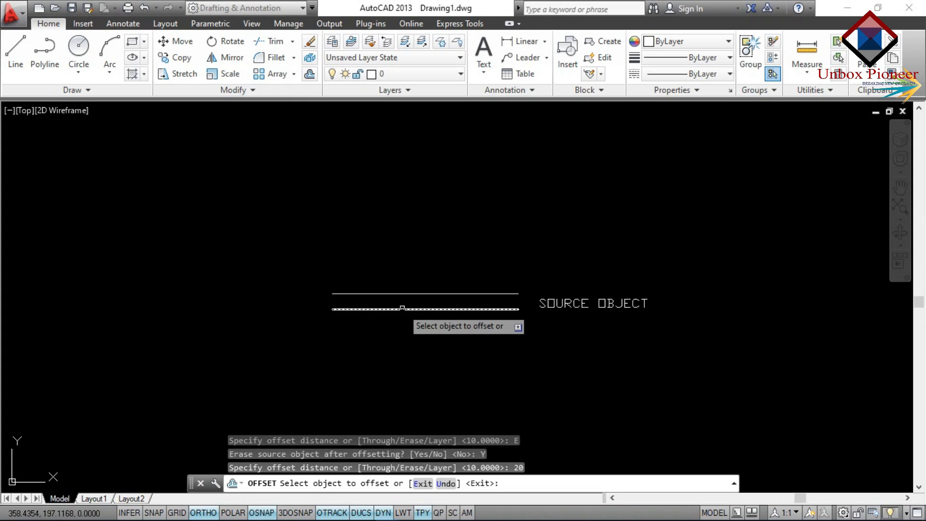
{"action": "left_click", "coordinate": [402, 307]}
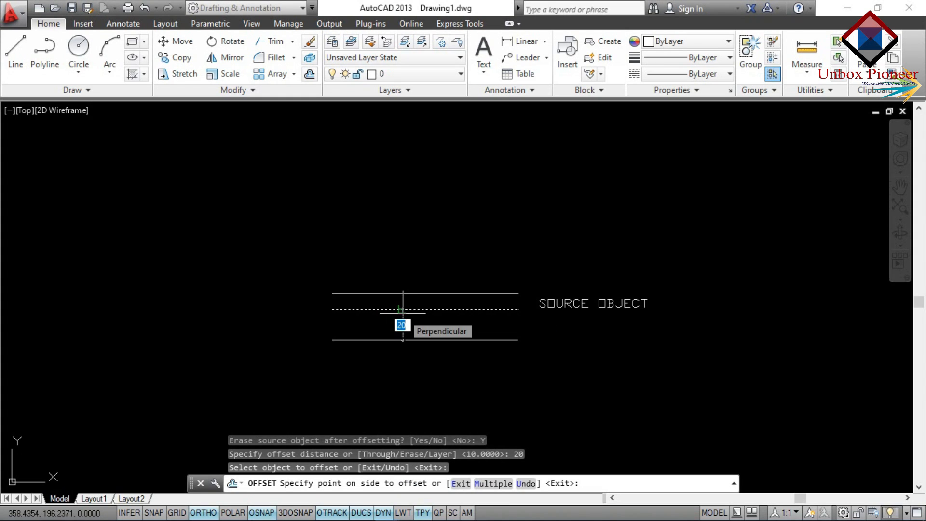
{"action": "left_click", "coordinate": [409, 340]}
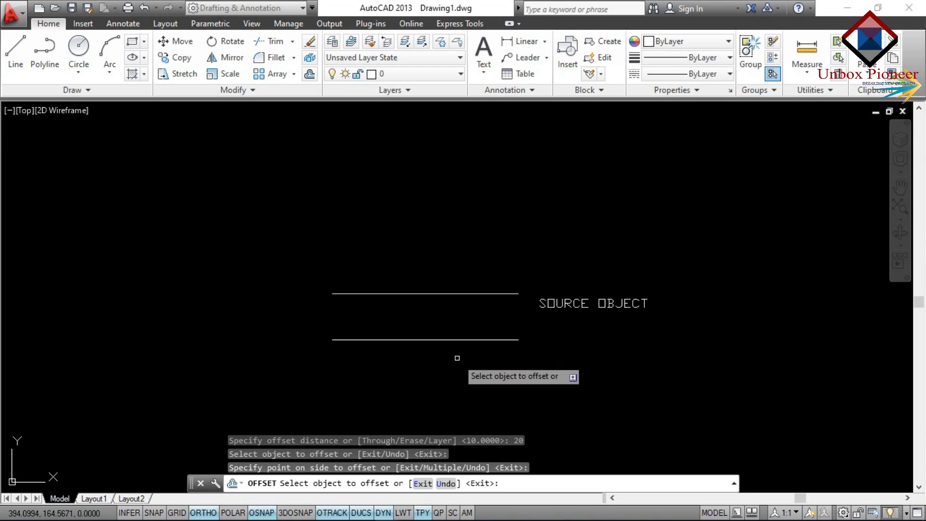
{"action": "key", "text": "Escape"}
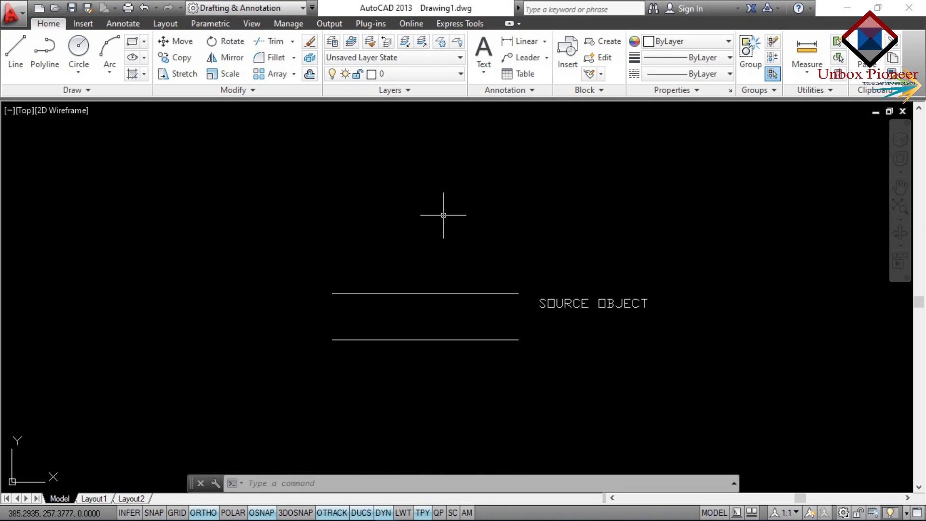
Offset the upper horizontal line upward with the Through option, entering 50 for the through point and erasing the source line
{"action": "left_click", "coordinate": [310, 74]}
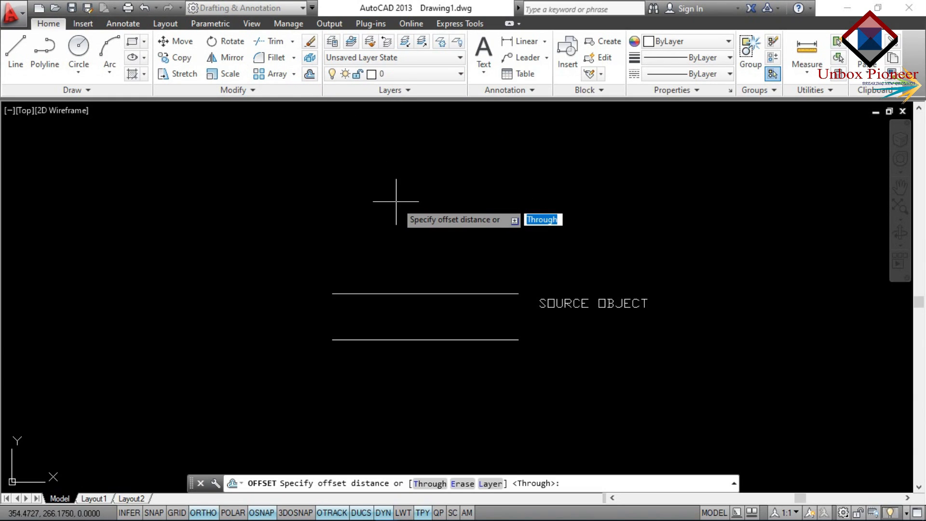
{"action": "type", "text": "T"}
{"action": "key", "text": "Return"}
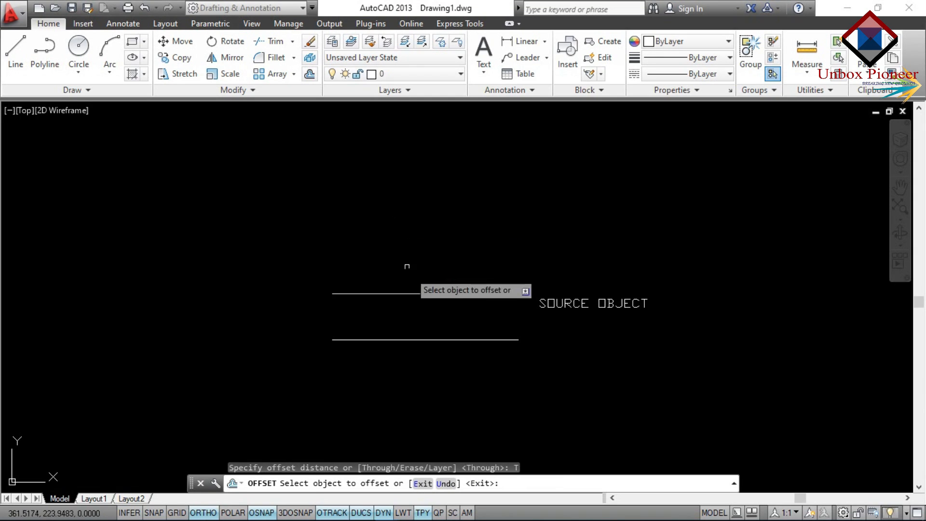
{"action": "left_click", "coordinate": [410, 293]}
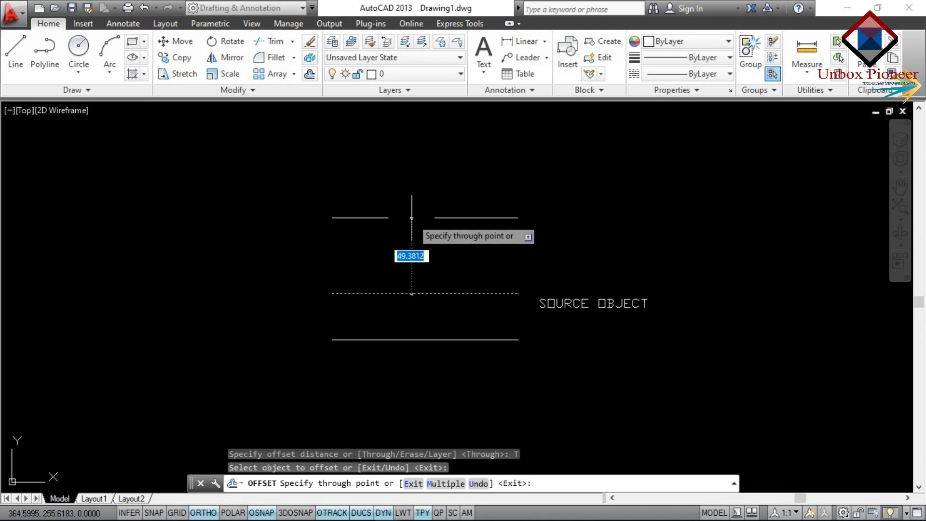
{"action": "type", "text": "50"}
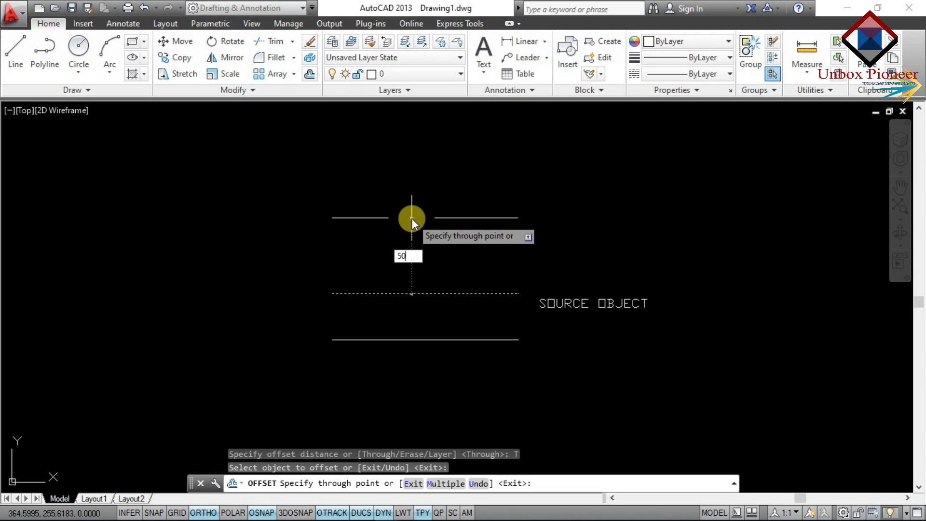
{"action": "key", "text": "Return"}
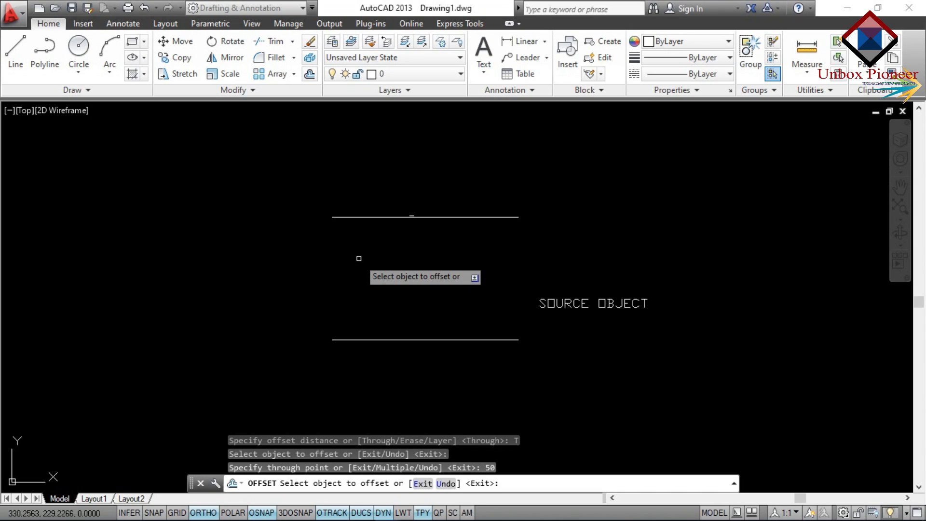
{"action": "key", "text": "Escape"}
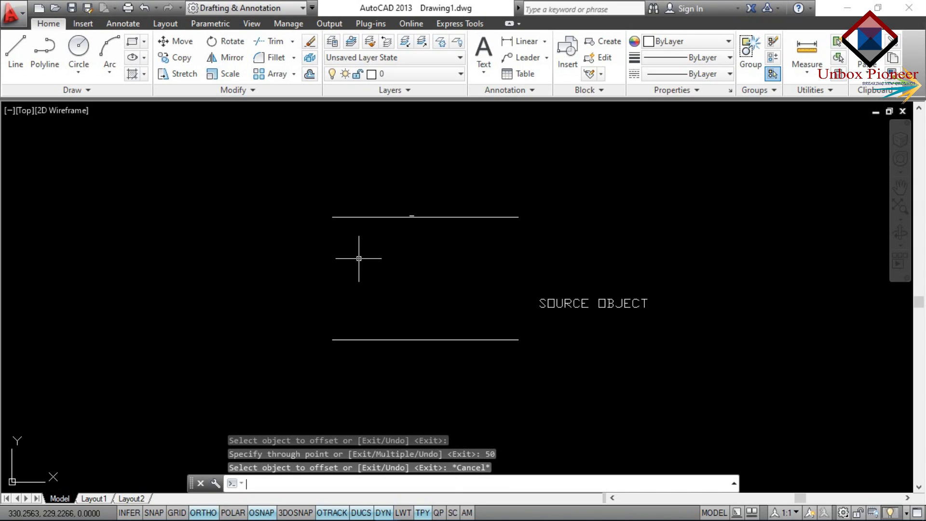